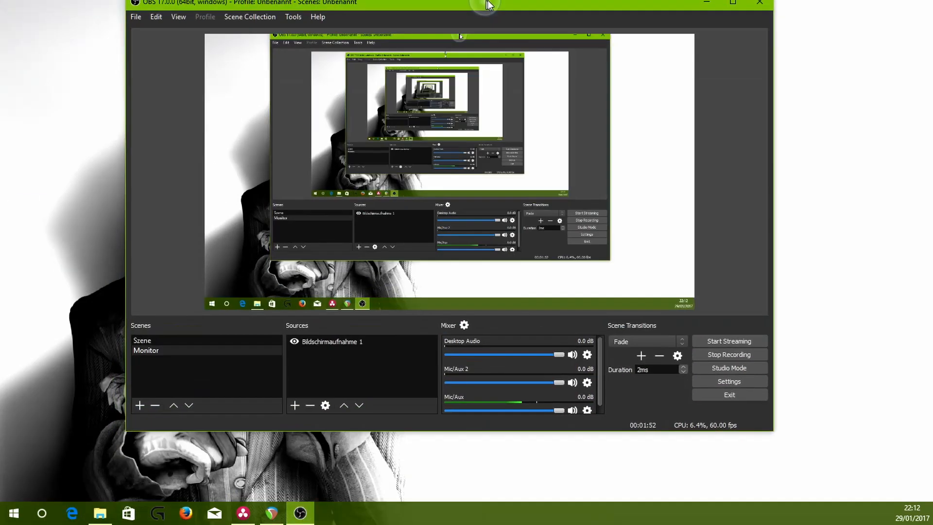
# Maximize the OBS window and then move it away to clear the desktop.
pyautogui.moveTo(488, 5); pyautogui.dragTo(486, 1)
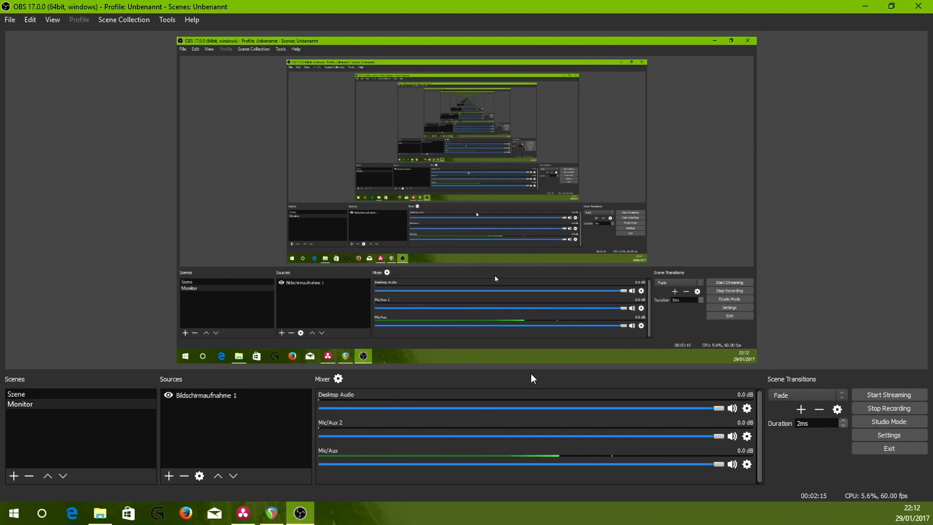
pyautogui.moveTo(447, 8); pyautogui.dragTo(0, 272)
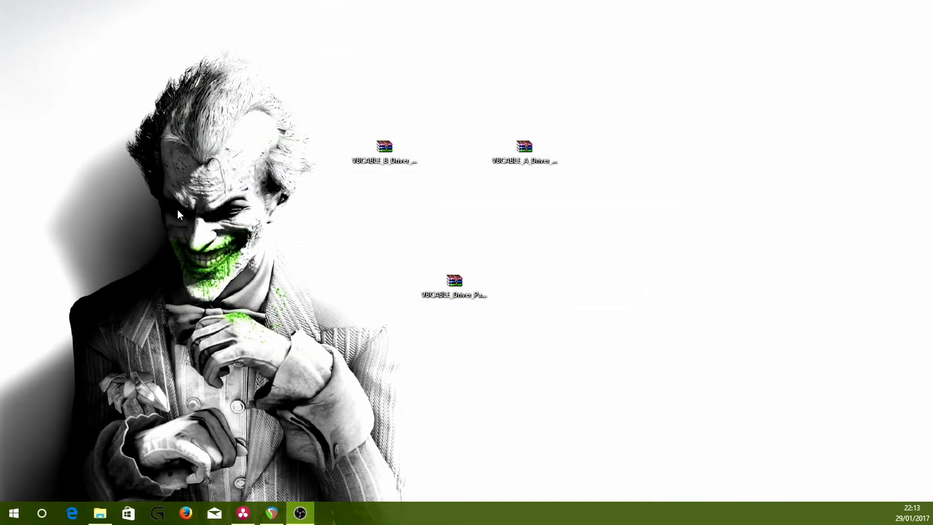
# Switch to Firefox, search Google for "virtual audio" and open the VB-Audio Virtual Cable page.
pyautogui.click(208, 32)
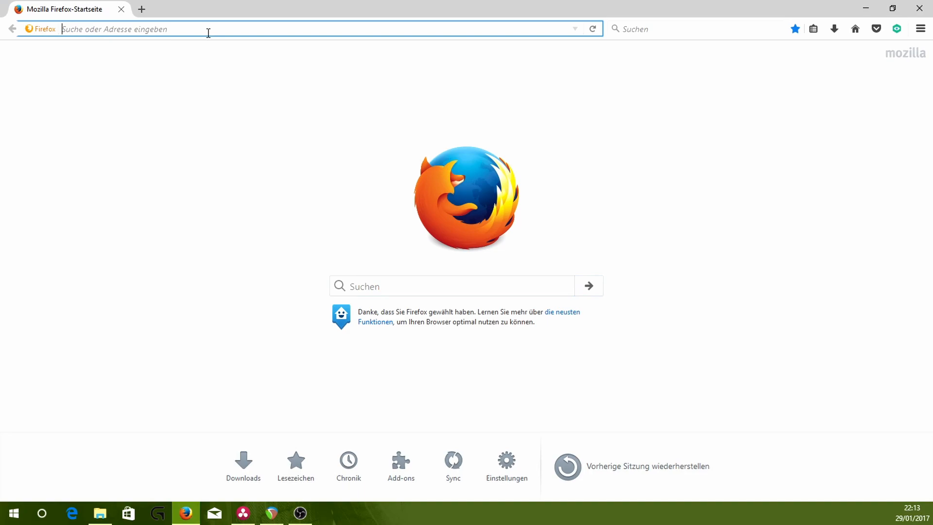
pyautogui.write('virtual')
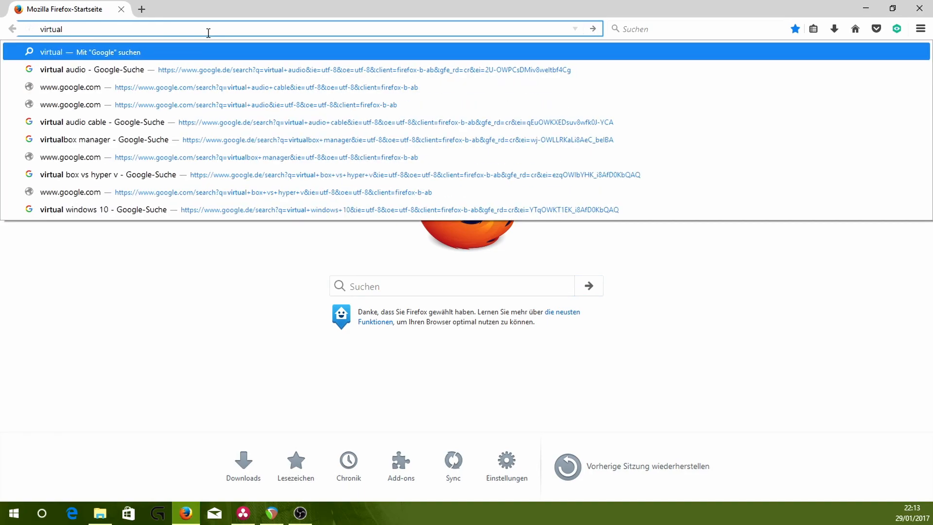
pyautogui.press('Down')
pyautogui.press('Return')
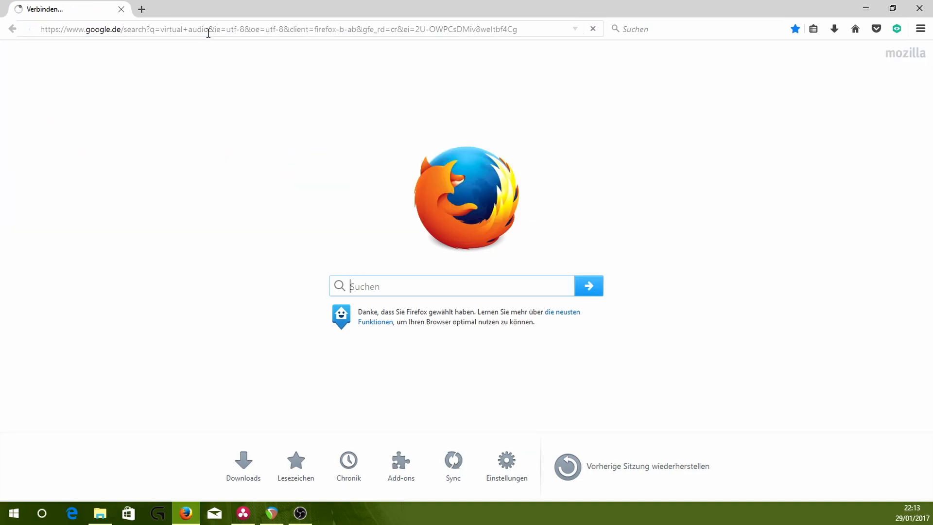
pyautogui.click(179, 218)
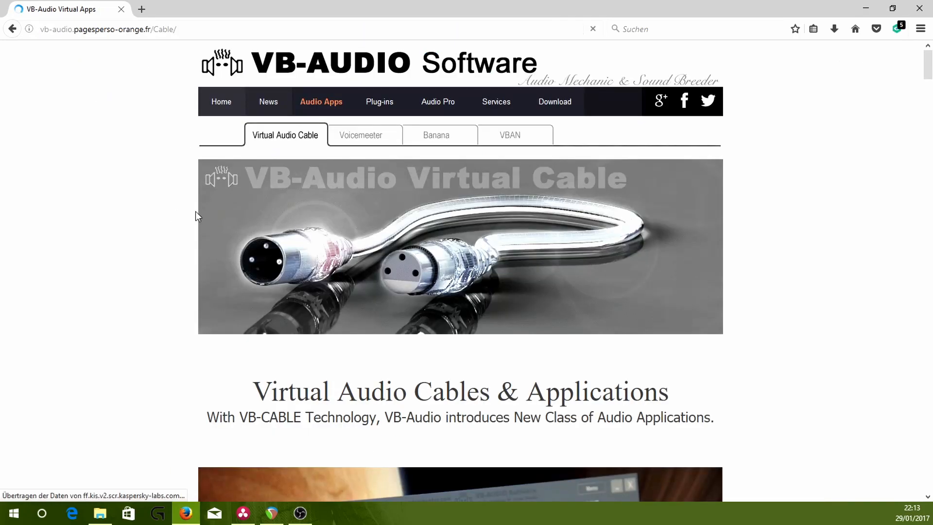
# Examine the VB-CABLE driver download and installation section of the VB-Audio page, and close the browser.
pyautogui.scroll(-7, 179, 203)
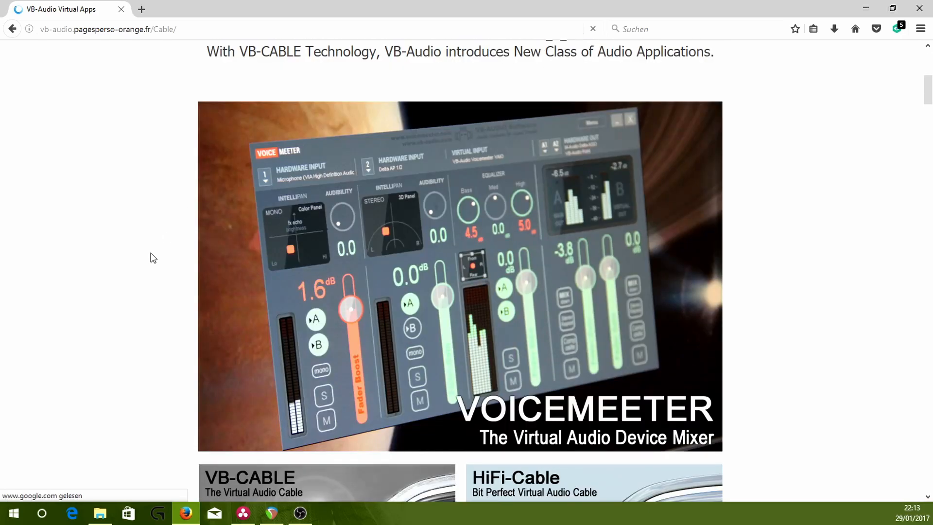
pyautogui.scroll(-6, 150, 257)
pyautogui.scroll(-4, 148, 253)
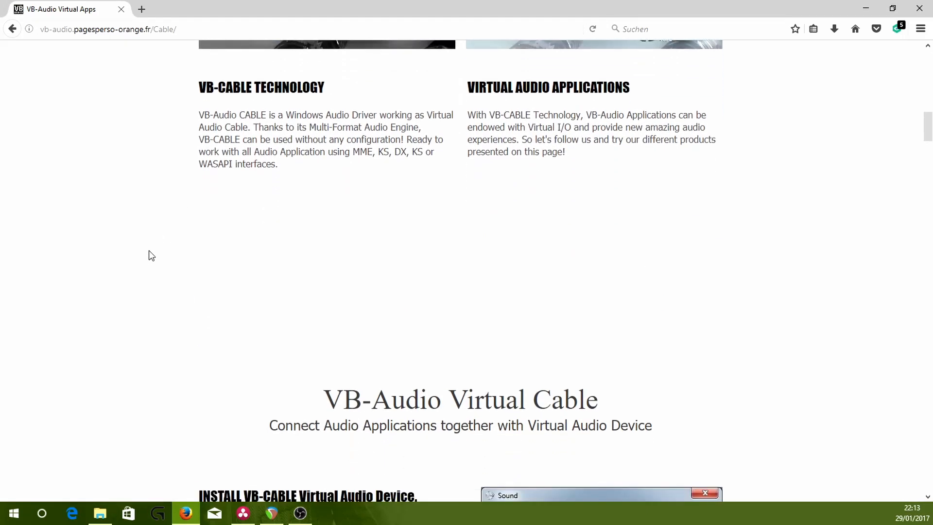
pyautogui.scroll(-5, 149, 251)
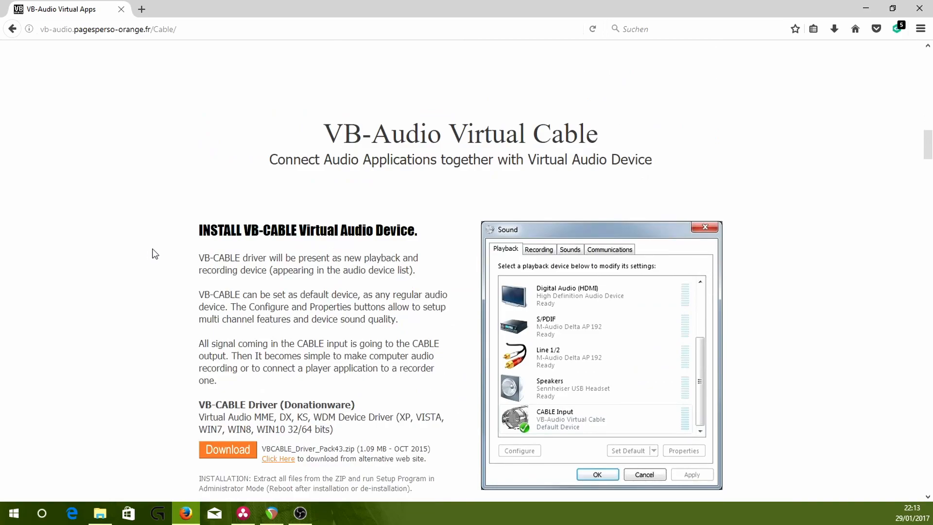
pyautogui.scroll(-4, 153, 253)
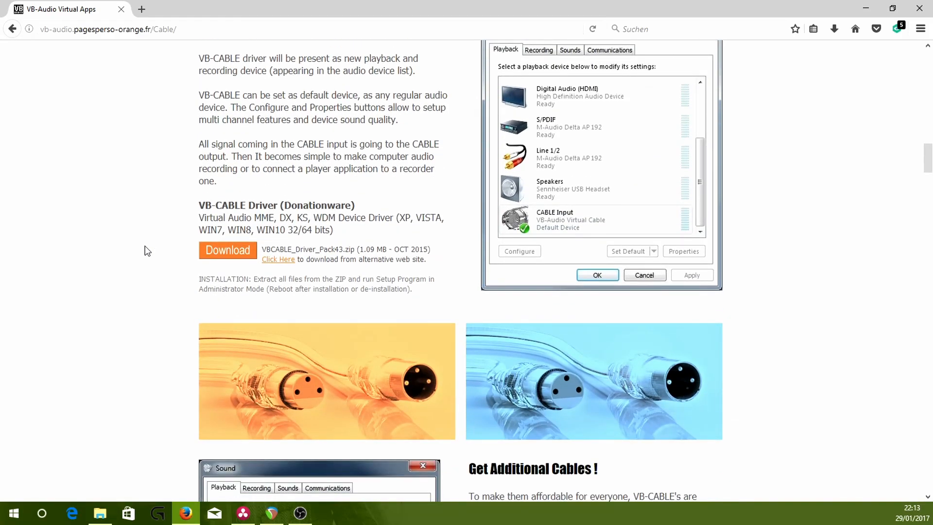
pyautogui.scroll(1, 179, 245)
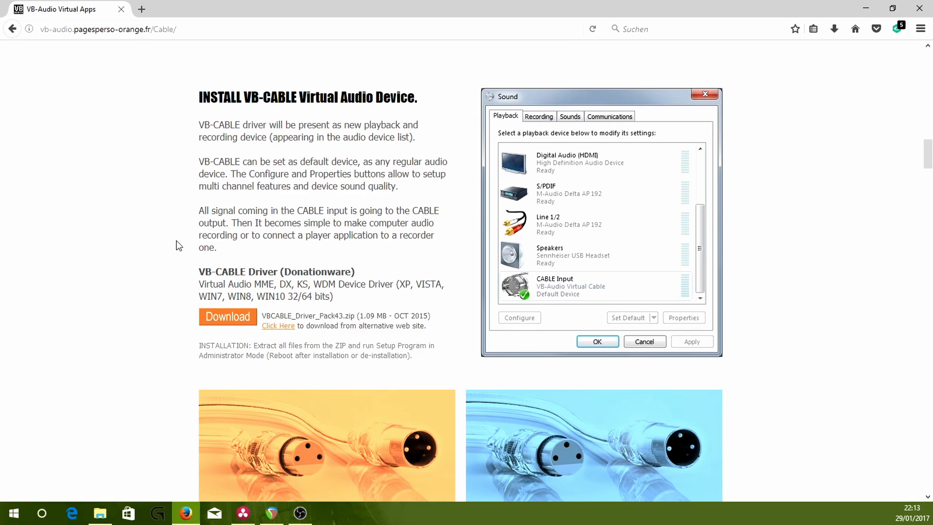
pyautogui.scroll(-1, 84, 222)
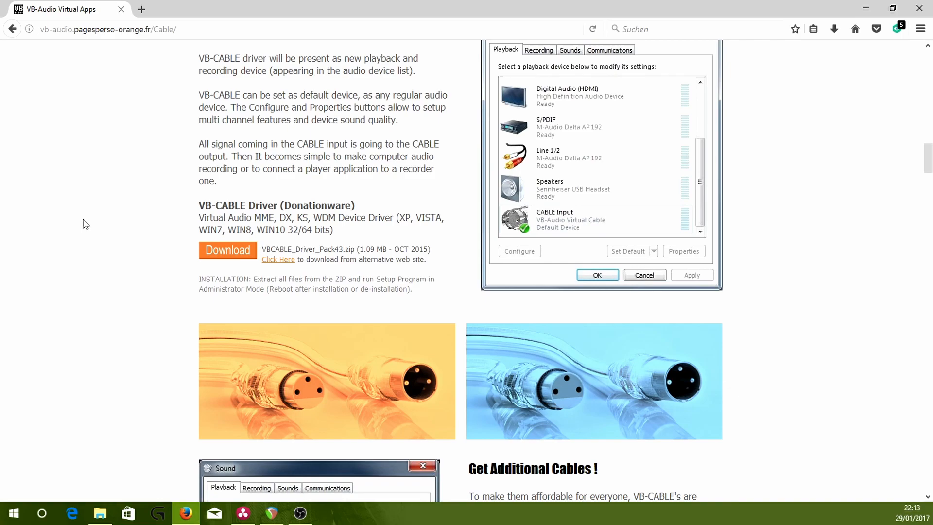
pyautogui.scroll(1, 170, 218)
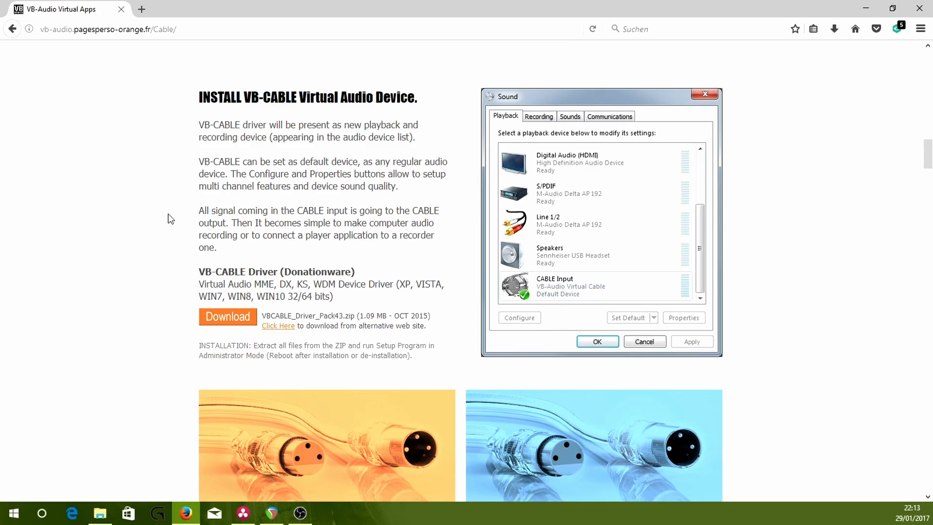
pyautogui.scroll(15, 273, 239)
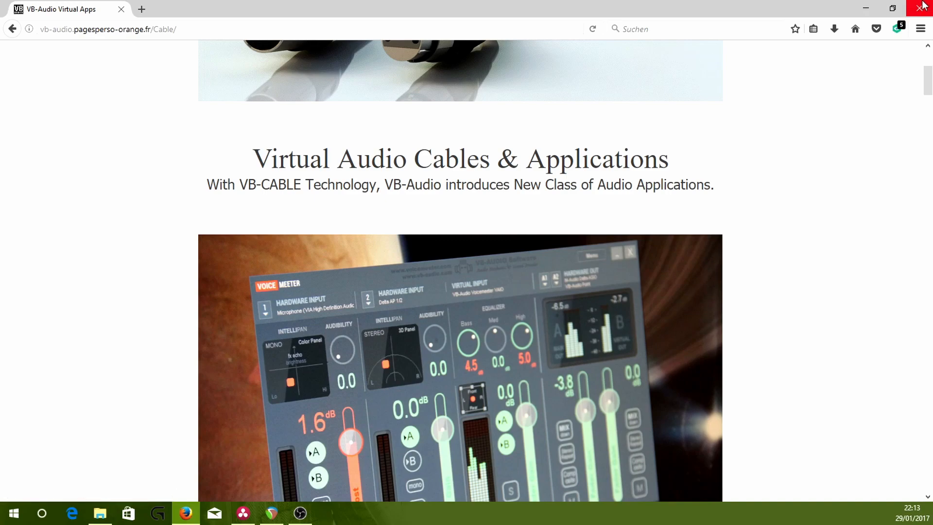
pyautogui.click(923, 7)
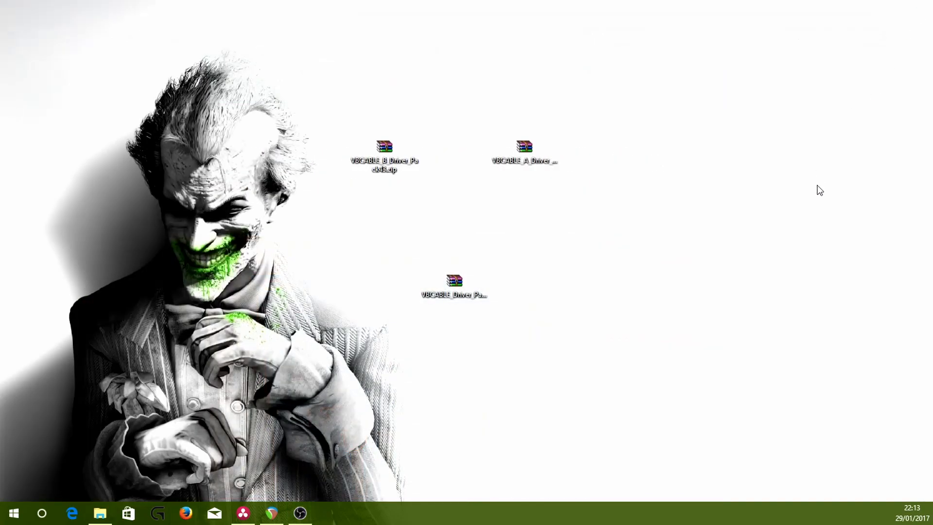
# Look over the three VBCABLE driver archives on the desktop, selecting the A pack and the standard driver pack.
pyautogui.moveTo(314, 73); pyautogui.dragTo(717, 371)
pyautogui.click(557, 296)
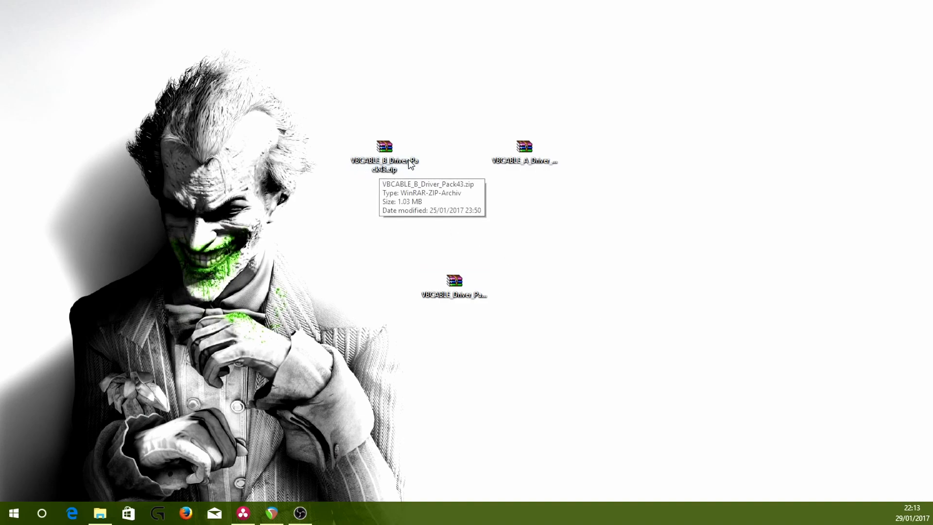
pyautogui.click(521, 165)
pyautogui.click(462, 283)
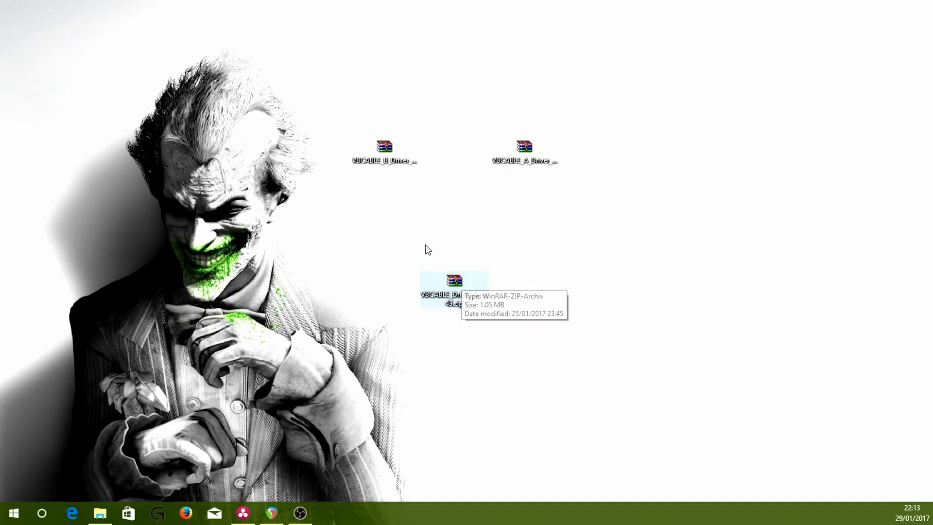
# Inspect VBCABLE_Setup_x64.exe and VBCABLE_Setup.exe inside VBCABLE_B_Driver_Pack43.zip, dismiss the WinRAR licence reminder and close the archive.
pyautogui.doubleClick(399, 159)
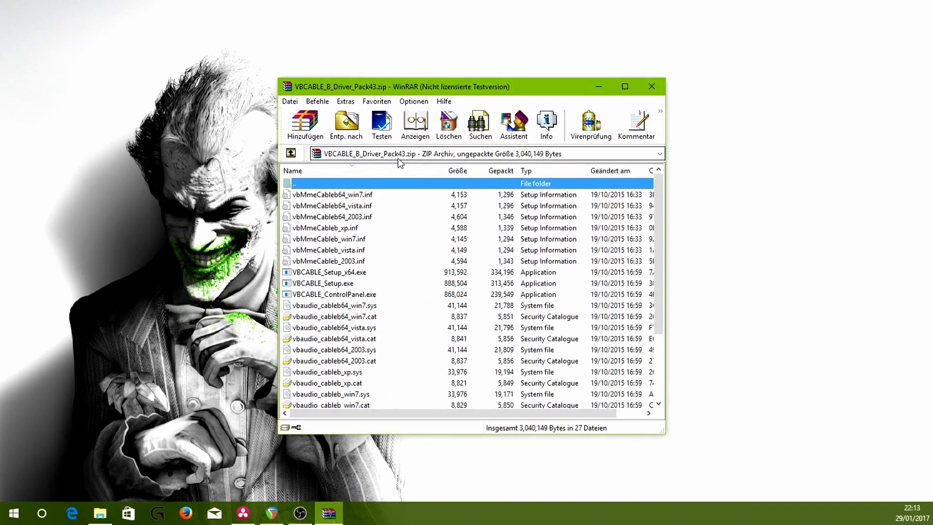
pyautogui.scroll(-2, 377, 254)
pyautogui.click(377, 239)
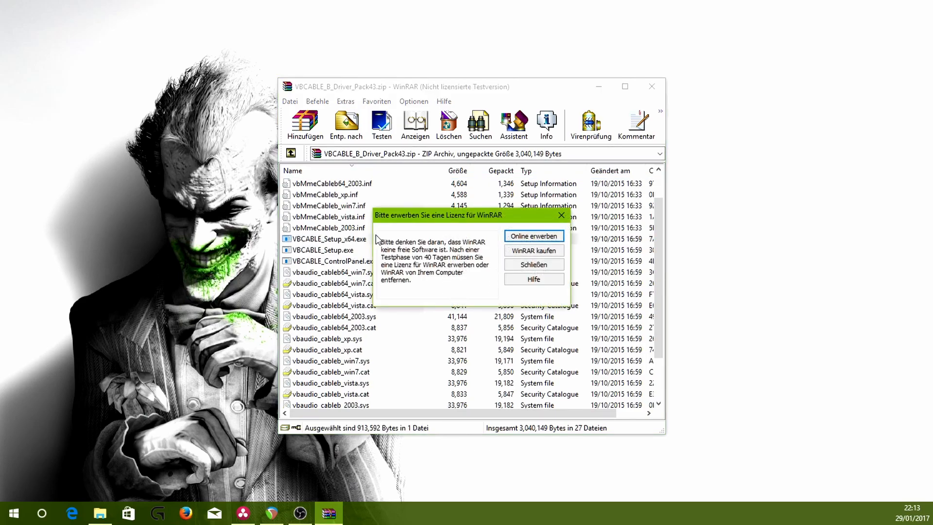
pyautogui.press('Escape')
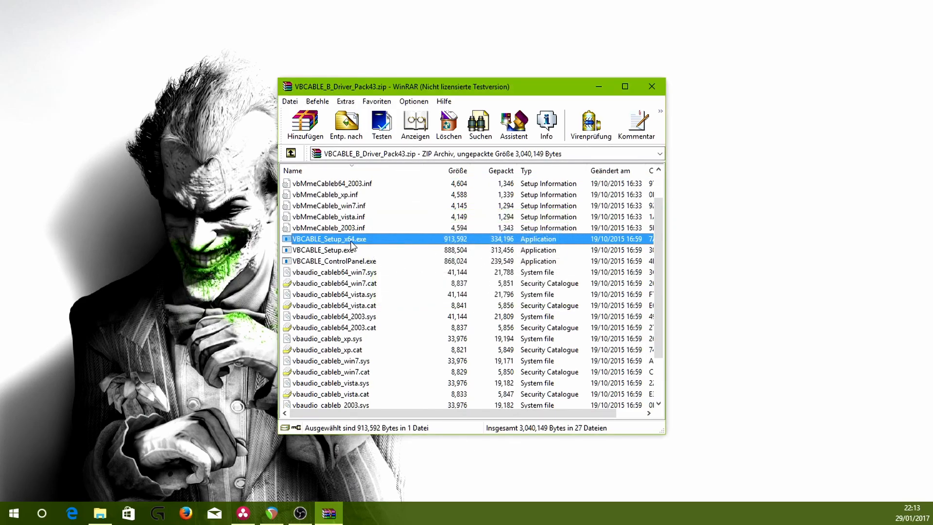
pyautogui.click(353, 251)
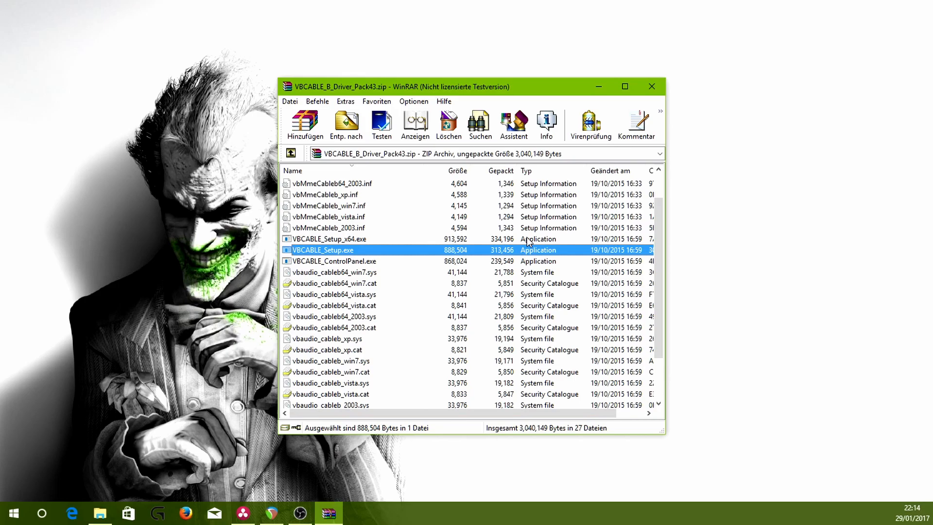
pyautogui.click(651, 87)
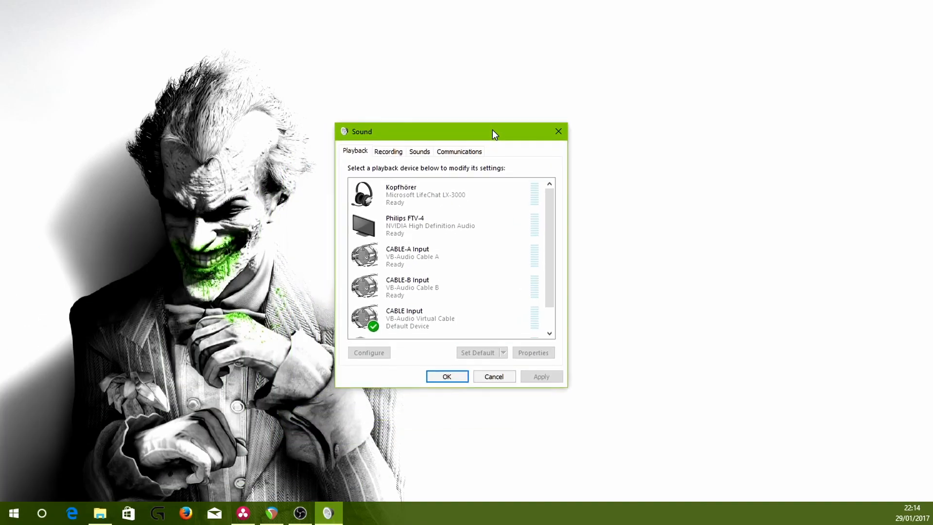
# Check the CABLE-A Input, CABLE-B Input and CABLE Input playback devices in the Windows sound settings.
pyautogui.click(444, 270)
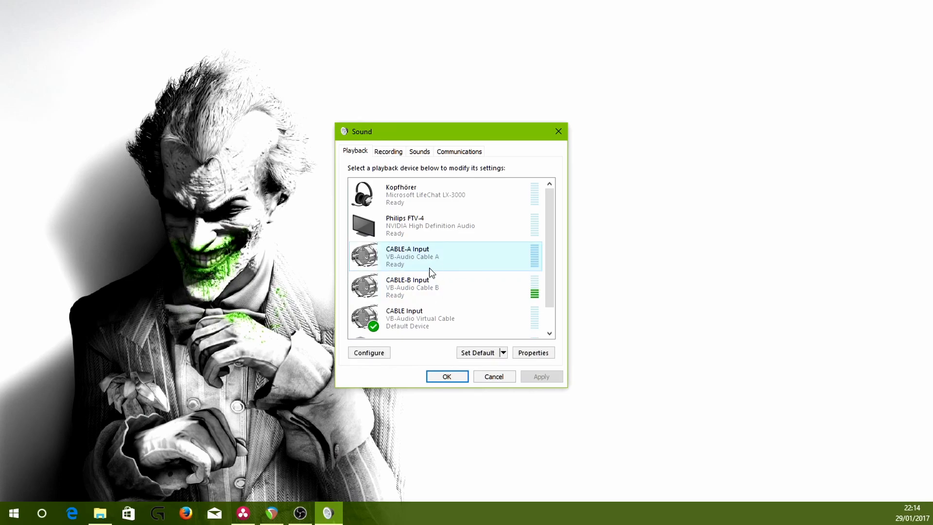
pyautogui.click(436, 290)
pyautogui.click(429, 316)
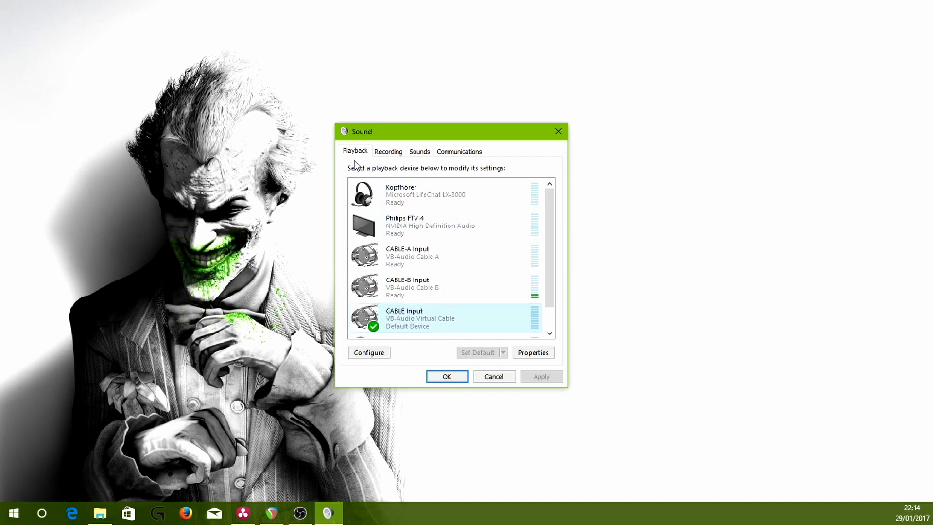
# Check the CABLE-B Output and Mikrofon recording devices, switching briefly to REAPER to view the GreatVoiceYeti project.
pyautogui.click(389, 156)
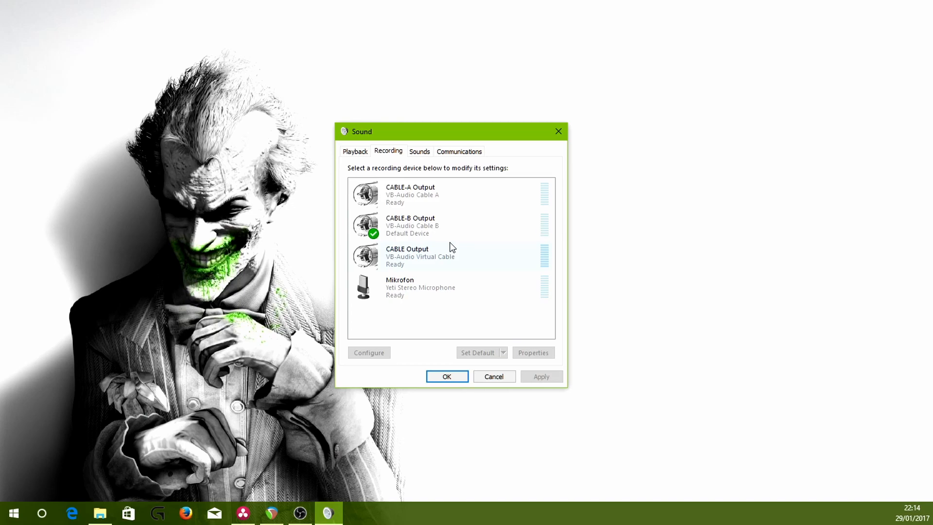
pyautogui.click(422, 223)
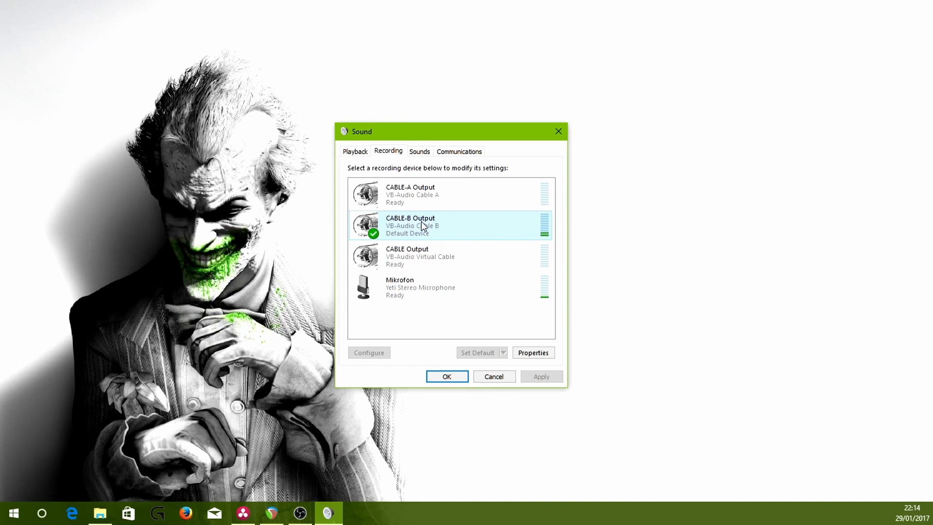
pyautogui.click(272, 513)
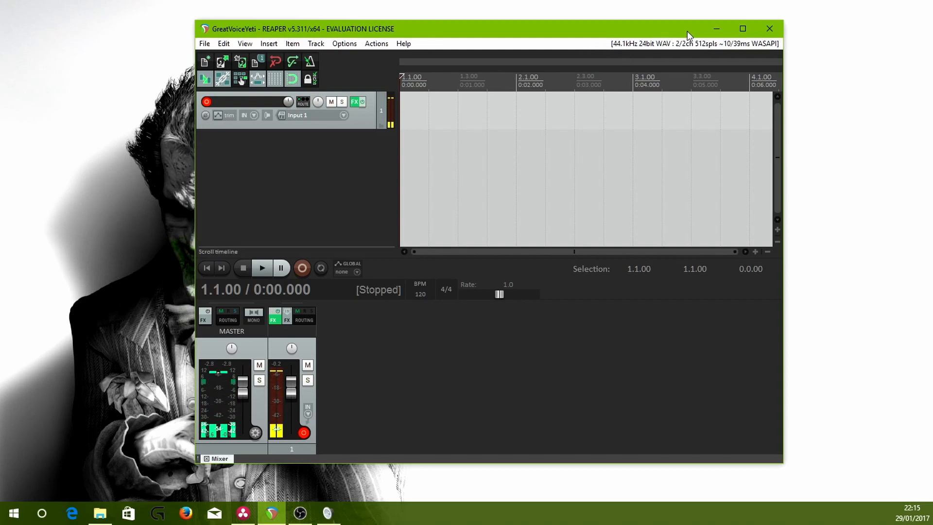
pyautogui.click(717, 29)
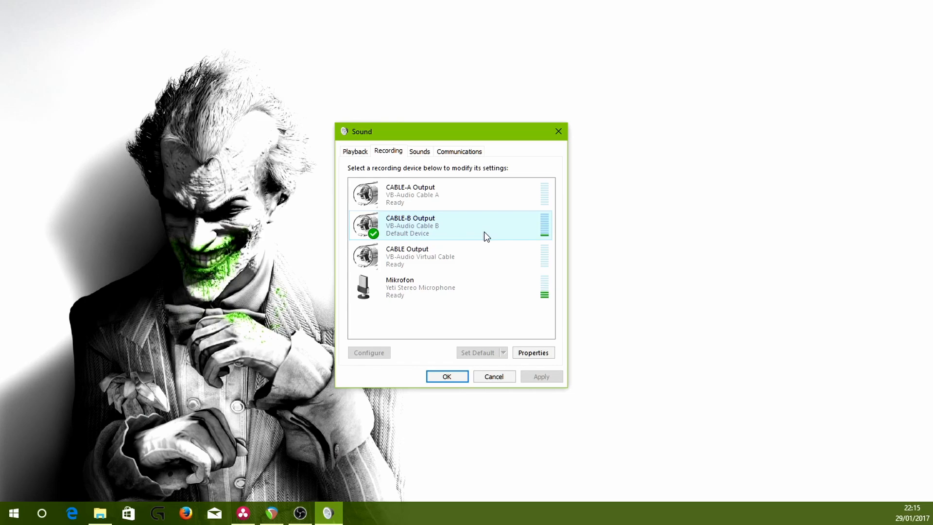
pyautogui.click(418, 288)
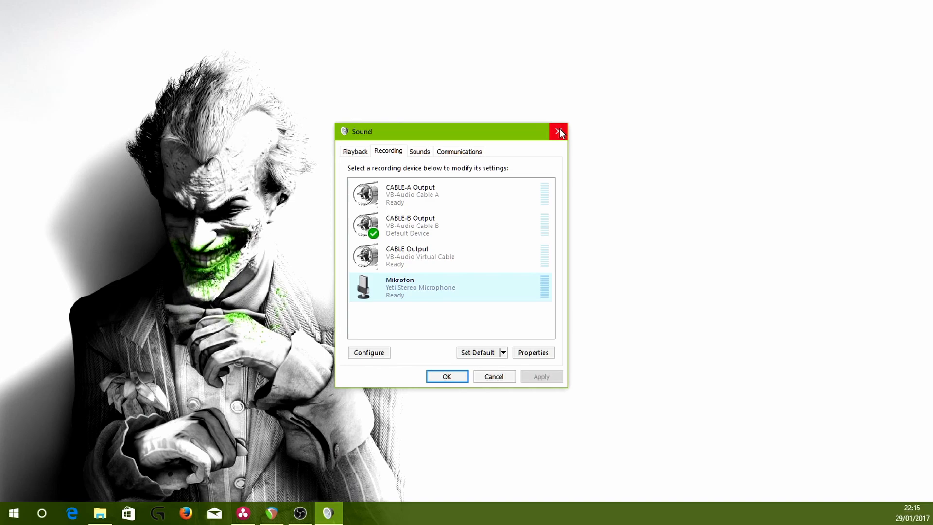
# Set the CABLE-A Output recording device to play back through Kopfhörer (Microsoft LifeChat LX-3000) and close its properties.
pyautogui.click(428, 197)
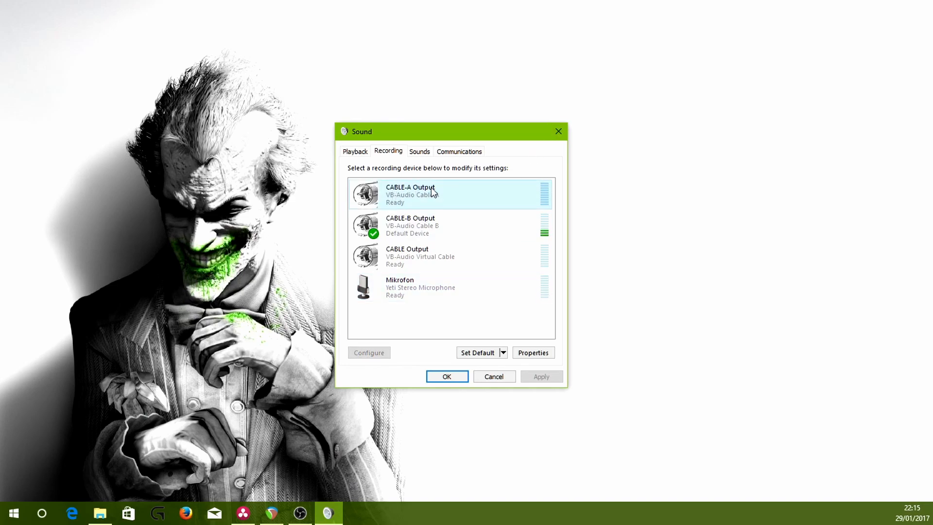
pyautogui.click(533, 352)
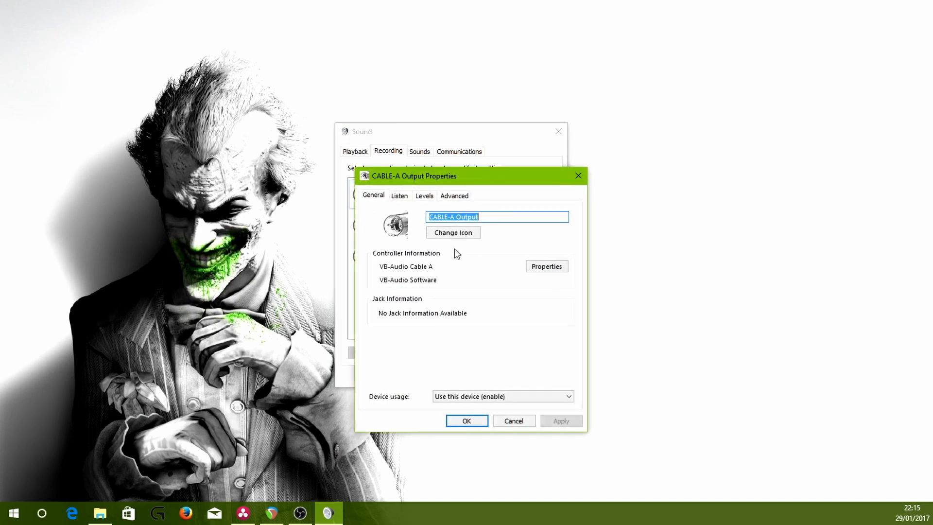
pyautogui.click(398, 197)
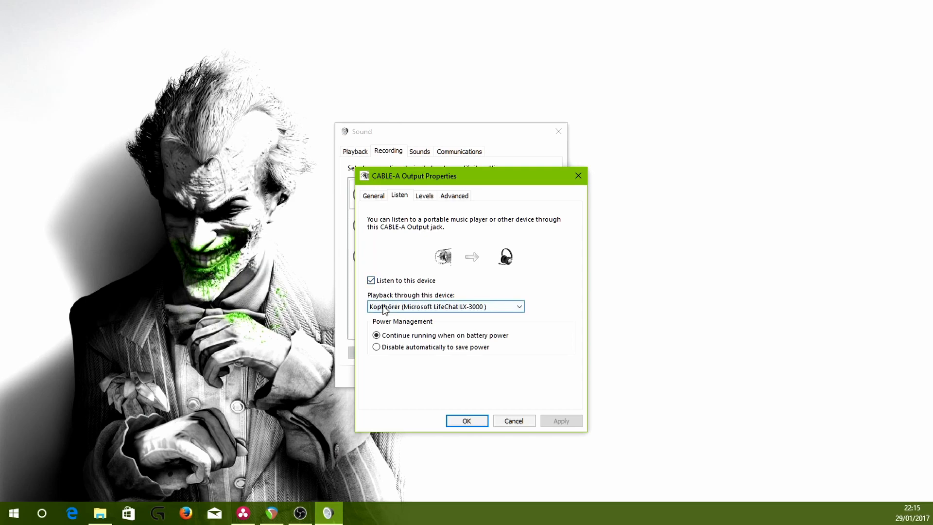
pyautogui.click(418, 307)
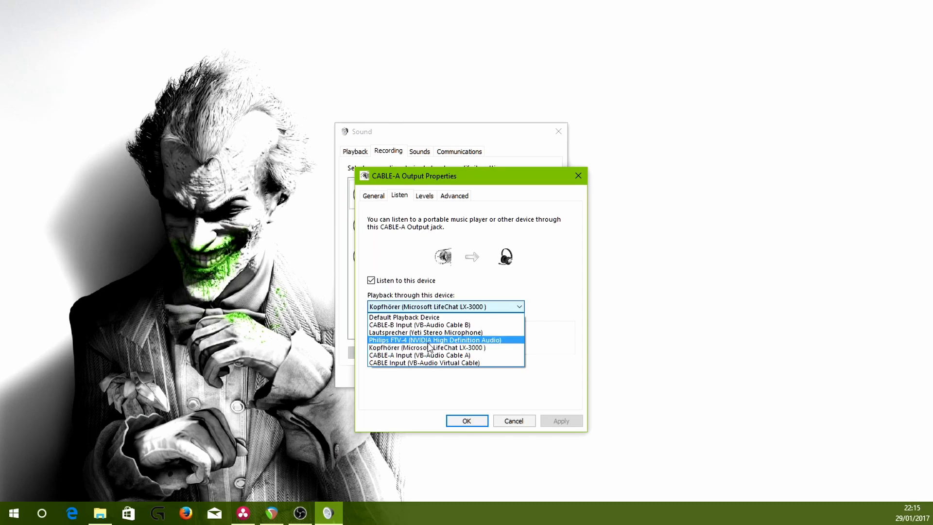
pyautogui.click(426, 348)
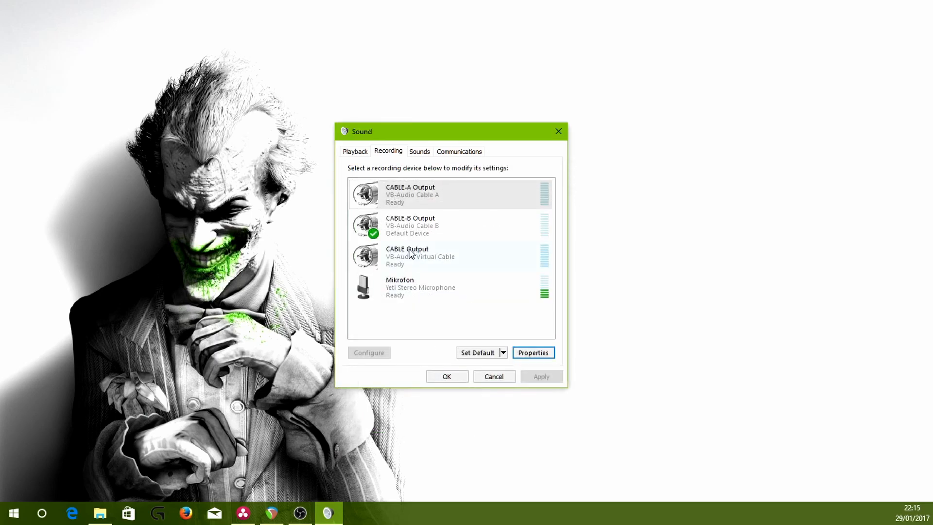
# Check the listening settings of the CABLE Output recording device and close the Windows sound settings.
pyautogui.click(394, 253)
pyautogui.click(529, 353)
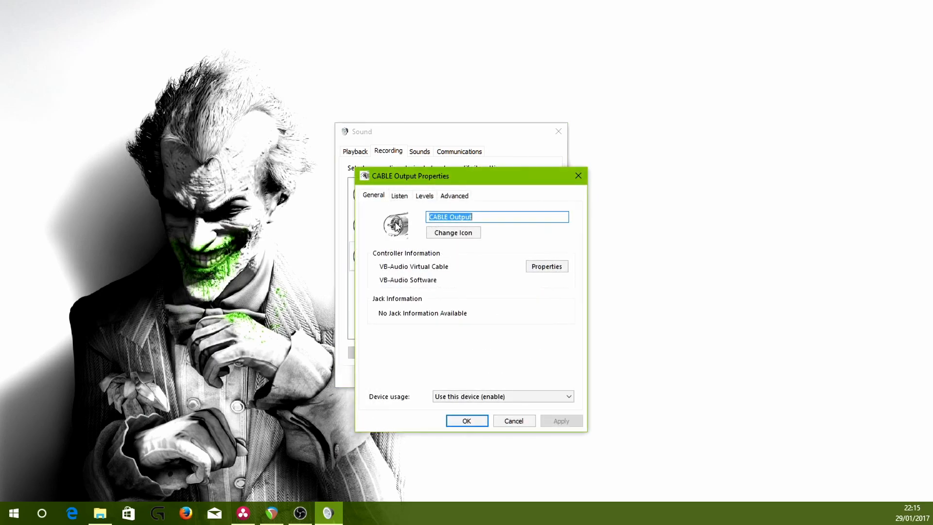
pyautogui.click(399, 196)
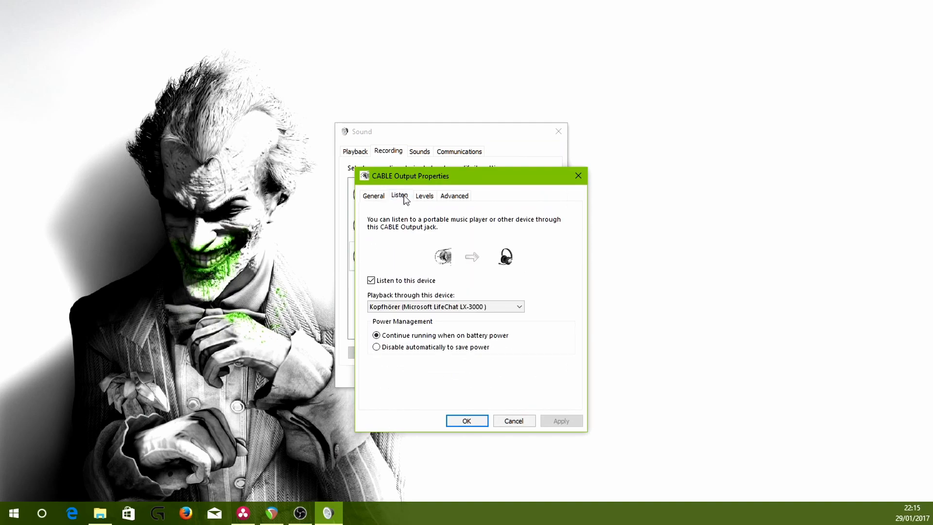
pyautogui.click(464, 419)
pyautogui.click(461, 378)
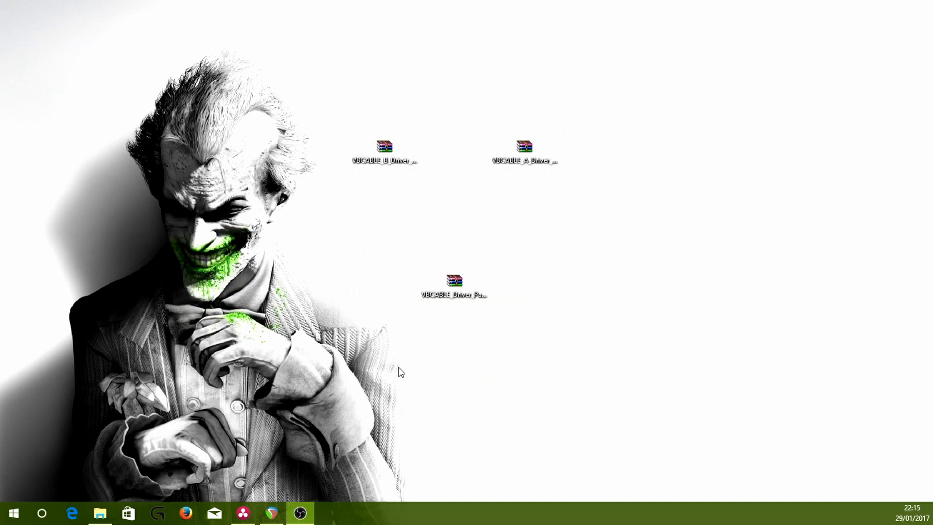
# Open a new OBS window and enlarge the Bildschirmaufnahme 1 source to fill the canvas.
pyautogui.rightClick(300, 513)
pyautogui.click(308, 452)
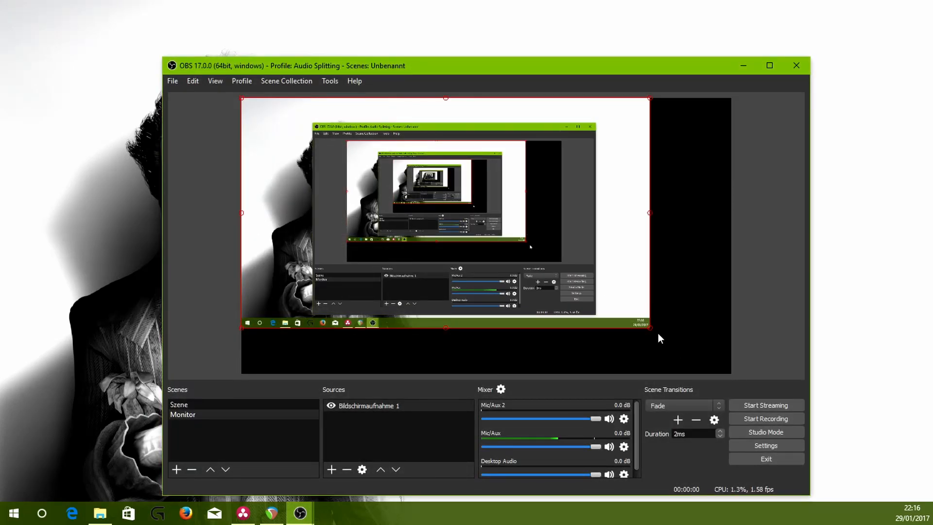
pyautogui.moveTo(650, 329); pyautogui.dragTo(732, 370)
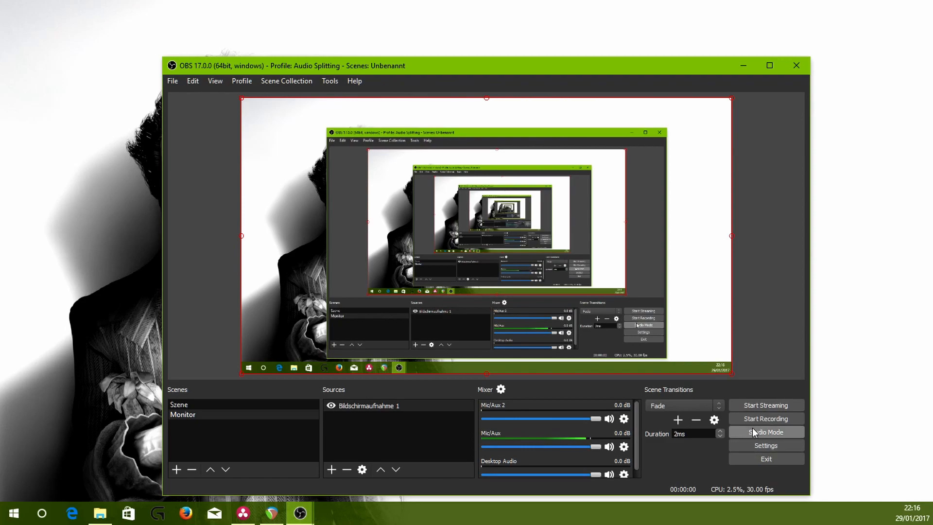
# Select CABLE-B Output (VB-Audio Cable B) as OBS's Mic/Auxiliary Audio Device and check the Mic/Auxiliary Audio Device 2 and Desktop Audio Device choices.
pyautogui.click(759, 445)
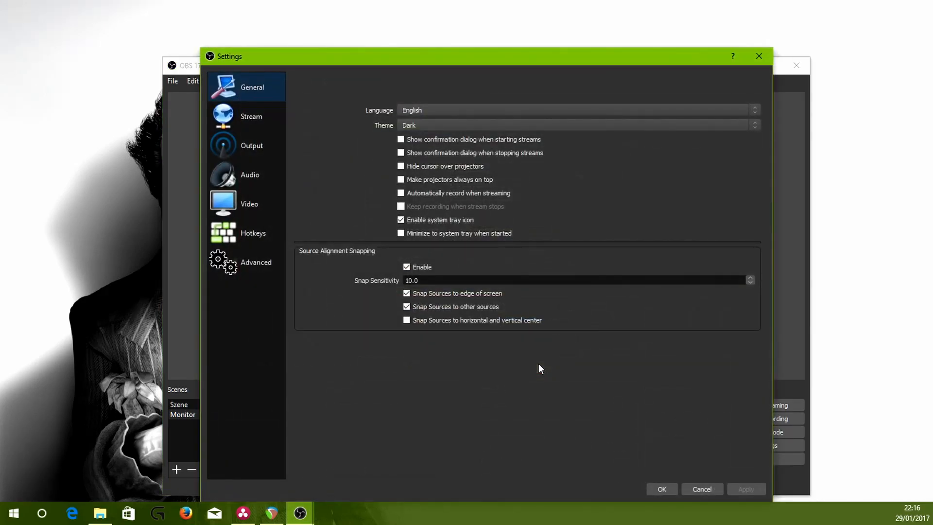
pyautogui.click(258, 182)
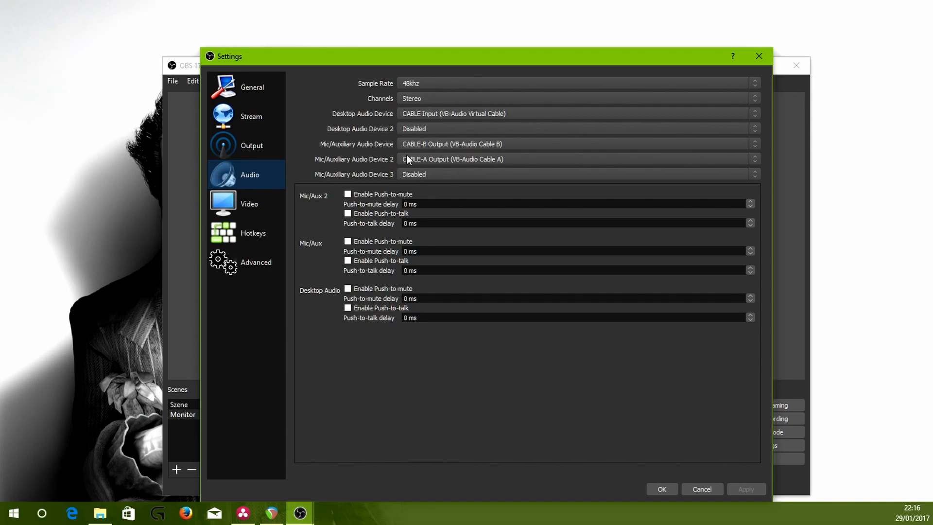
pyautogui.click(420, 146)
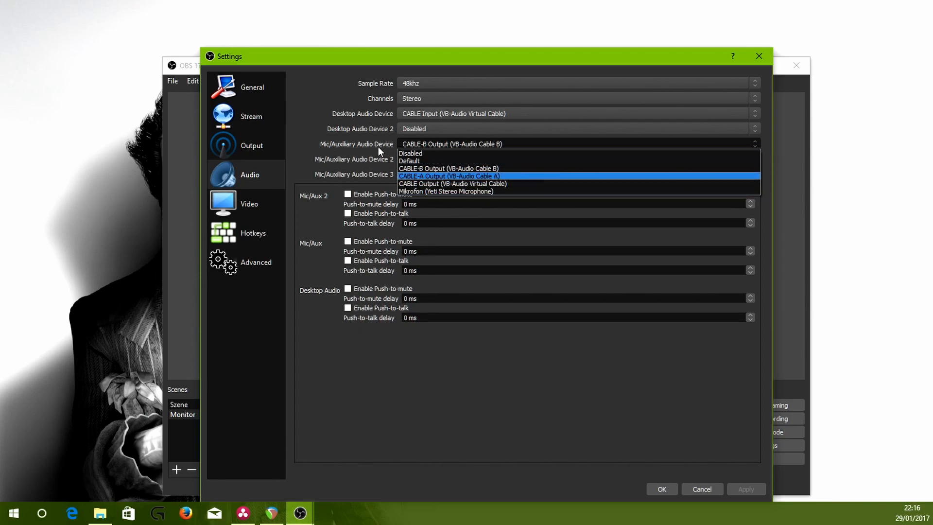
pyautogui.click(427, 168)
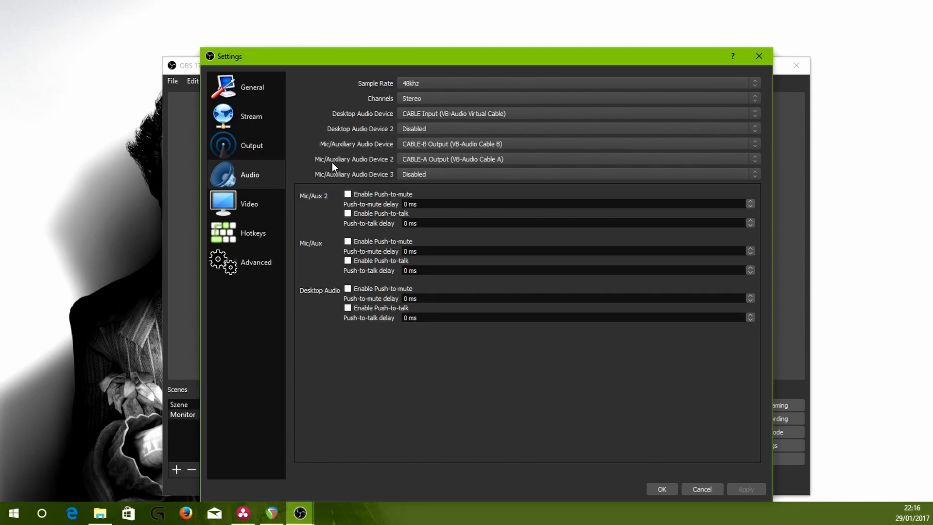
pyautogui.click(430, 156)
pyautogui.click(429, 160)
pyautogui.click(416, 113)
pyautogui.click(416, 112)
# Review the output mode and the audio tracks in the recording output settings, toggling track 1 on and off, and accept the settings.
pyautogui.click(243, 144)
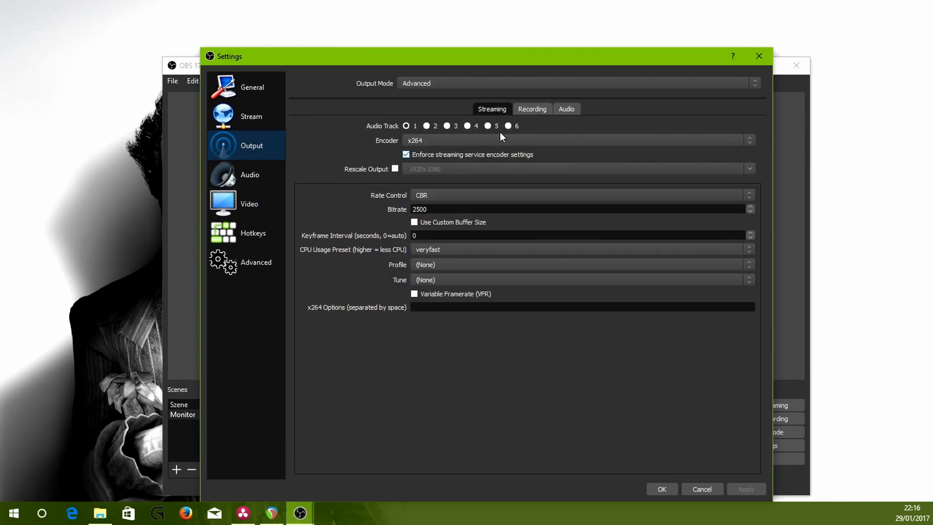
pyautogui.click(531, 112)
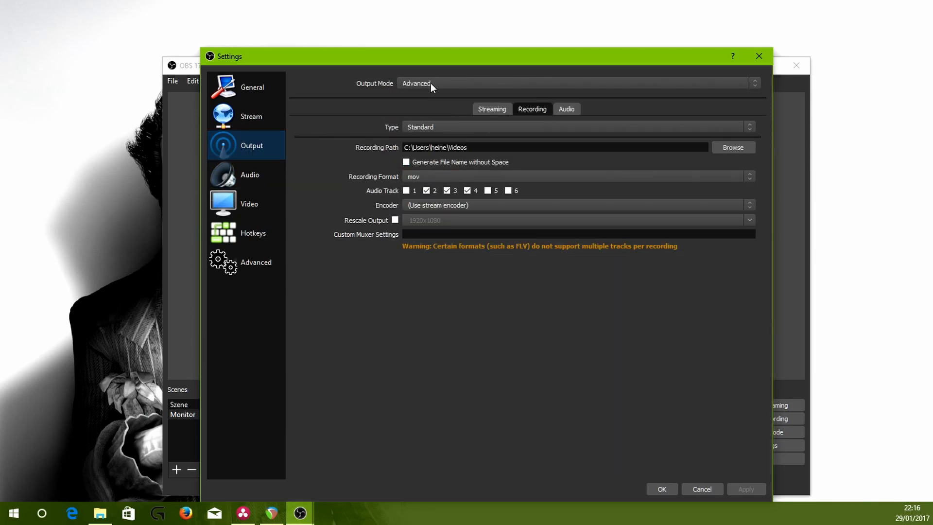
pyautogui.click(410, 80)
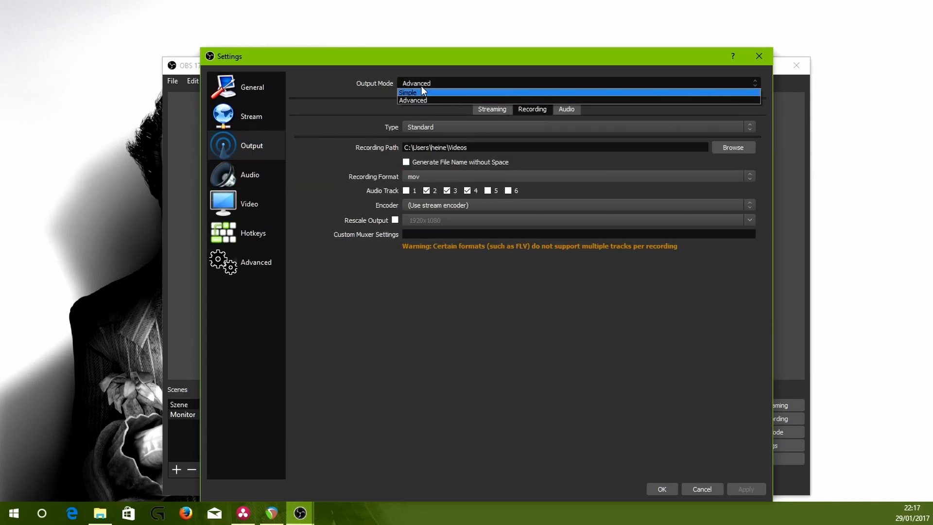
pyautogui.click(421, 85)
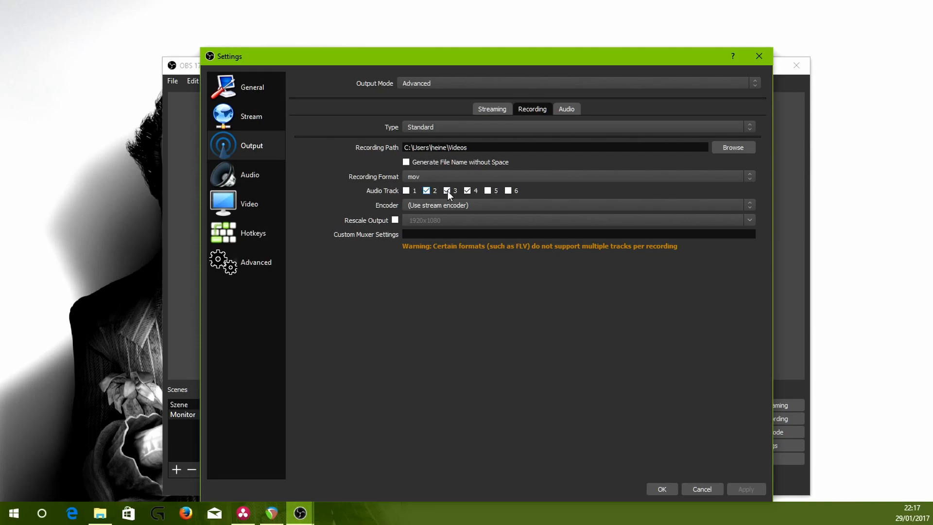
pyautogui.click(406, 191)
pyautogui.click(406, 191)
pyautogui.click(662, 489)
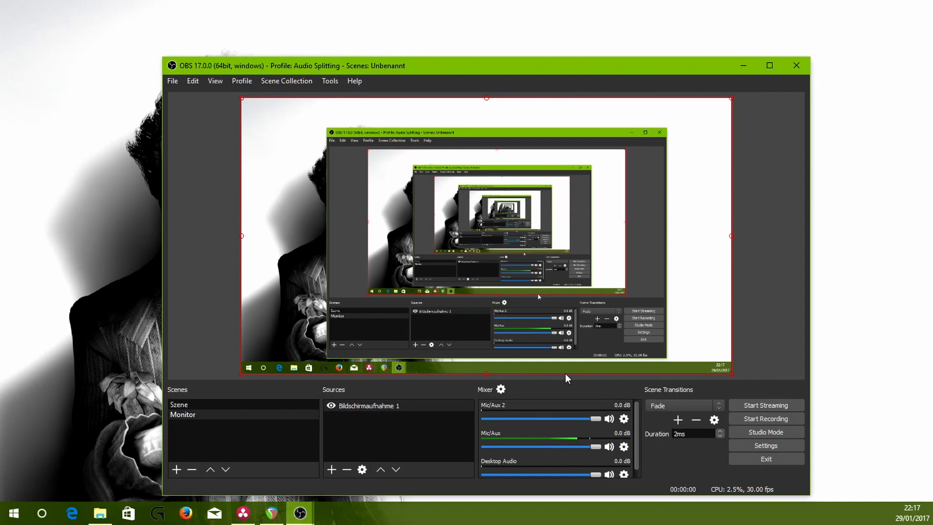
# Toggle the track assignments of Mic/Aux 2 in the mixer's advanced audio properties, close them and deselect the source.
pyautogui.click(501, 389)
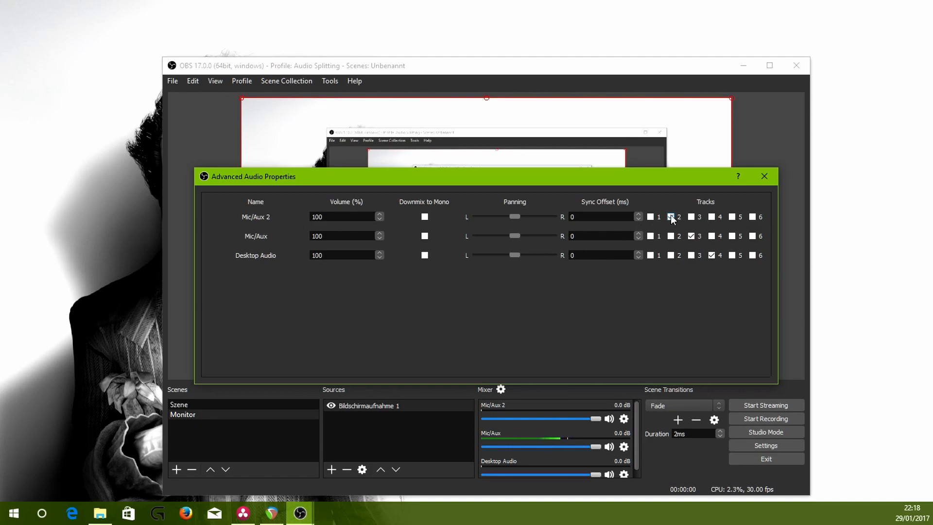
pyautogui.click(650, 216)
pyautogui.click(691, 216)
pyautogui.click(711, 217)
pyautogui.click(732, 217)
pyautogui.click(752, 217)
pyautogui.click(650, 217)
pyautogui.click(691, 216)
pyautogui.click(692, 217)
pyautogui.click(763, 186)
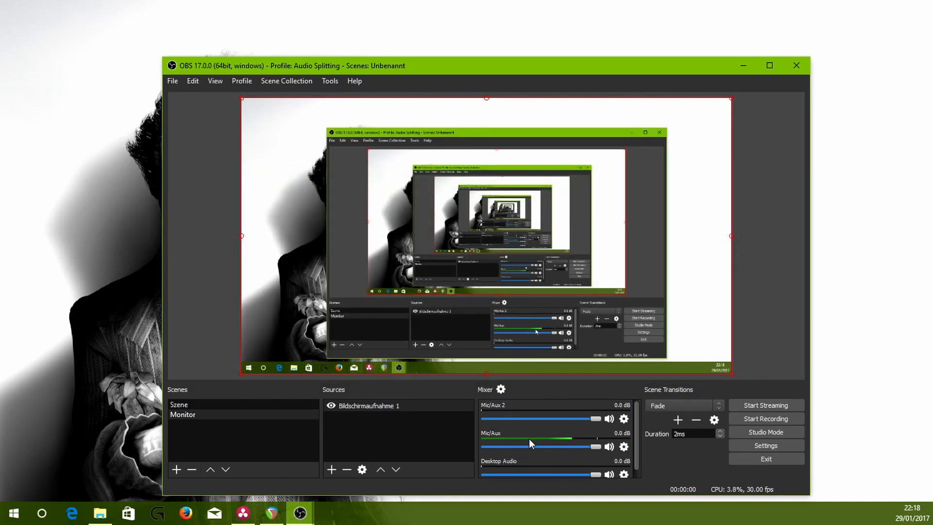
pyautogui.scroll(1, 565, 436)
pyautogui.click(797, 316)
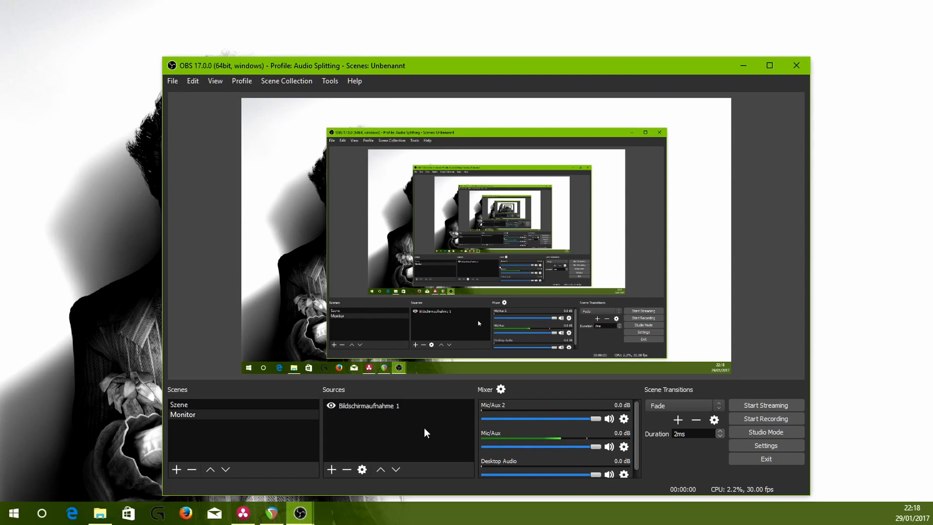
# Launch TeamSpeak 3 and open its options.
pyautogui.click(15, 514)
pyautogui.write('team')
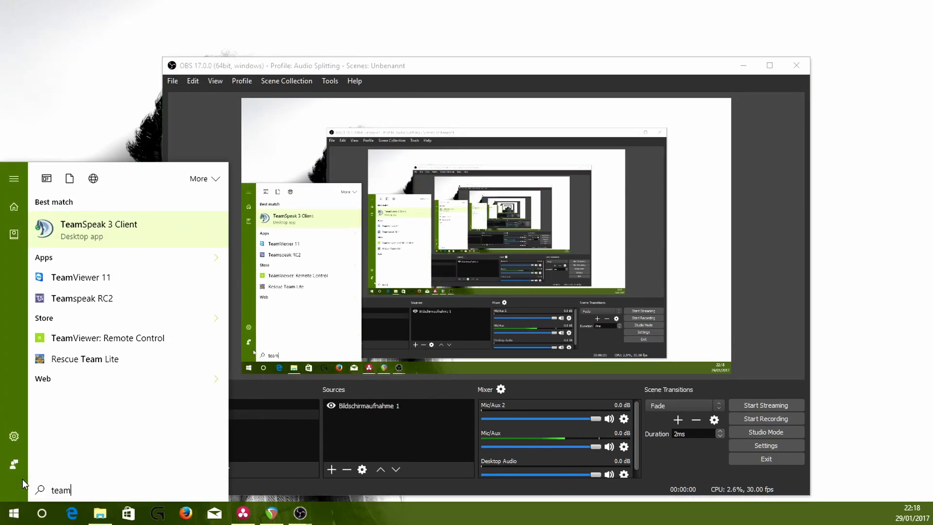
pyautogui.press('Return')
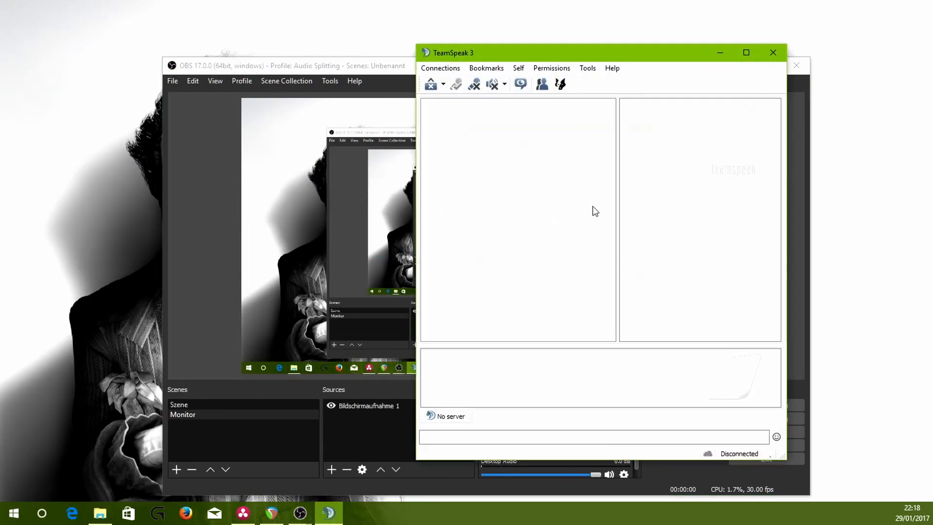
pyautogui.click(512, 63)
pyautogui.click(532, 303)
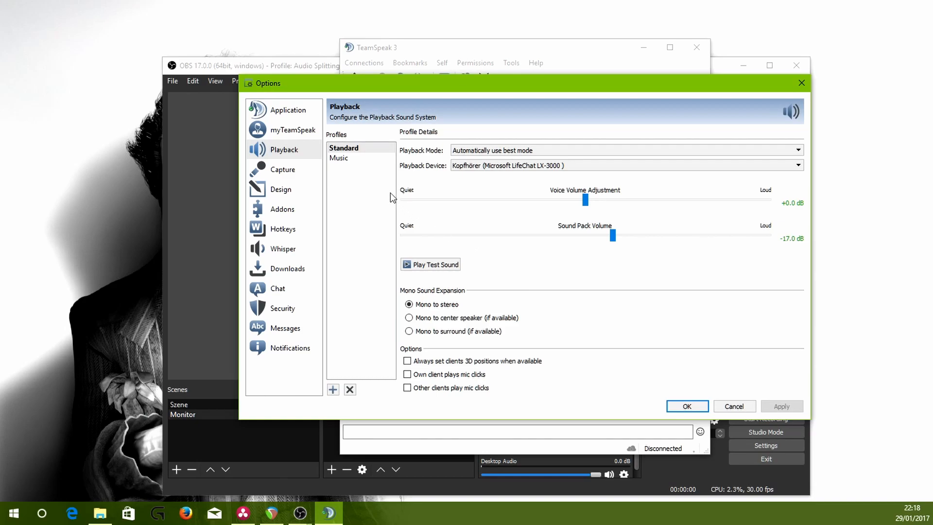
# Select CABLE-B Output (VB-Audio Cable B) as the capture device of the Standard profile.
pyautogui.click(299, 154)
pyautogui.click(283, 173)
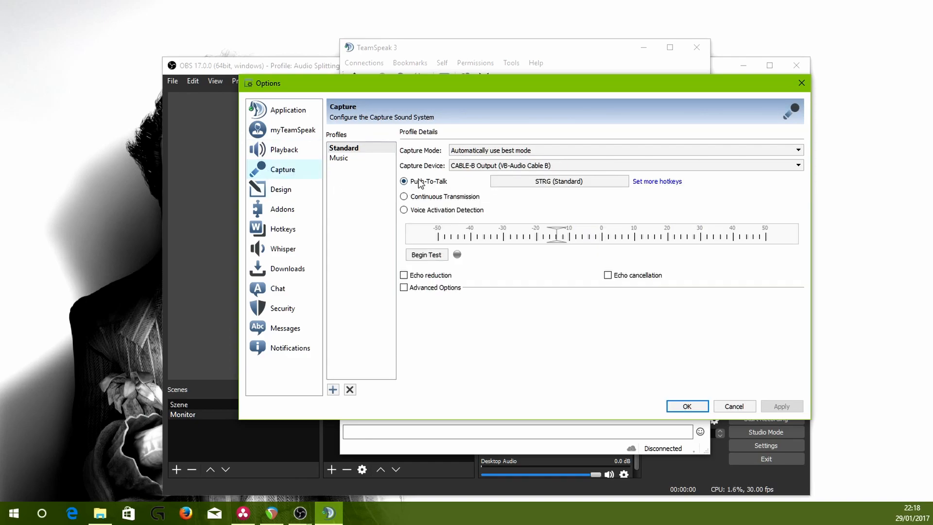
pyautogui.click(466, 166)
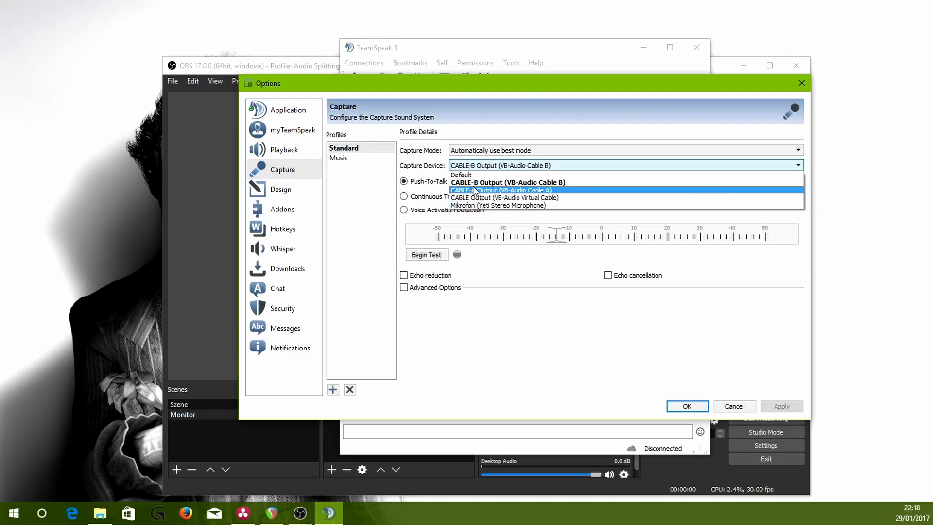
pyautogui.click(475, 183)
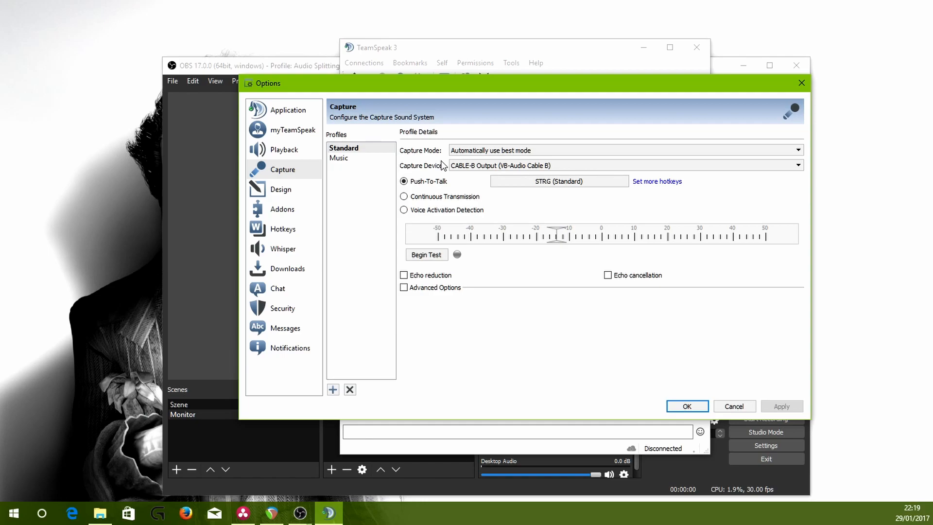
# Set the Standard profile's playback device to CABLE-A Input (VB-Audio Cable A), accept the options and close TeamSpeak.
pyautogui.click(301, 150)
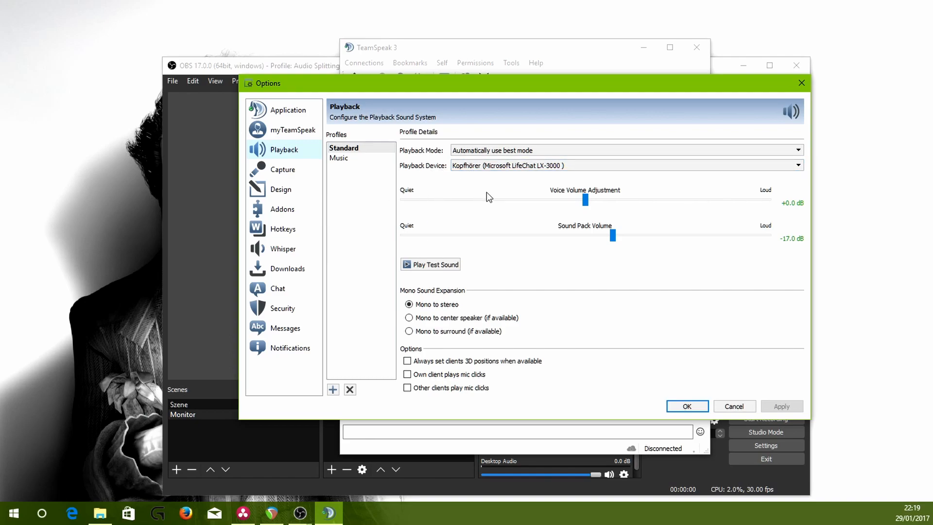
pyautogui.moveTo(487, 192)
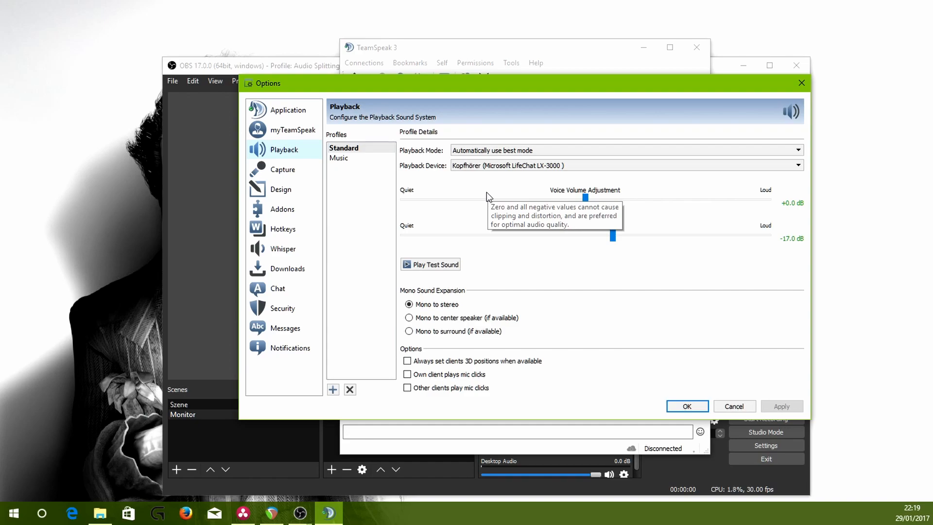
pyautogui.click(462, 168)
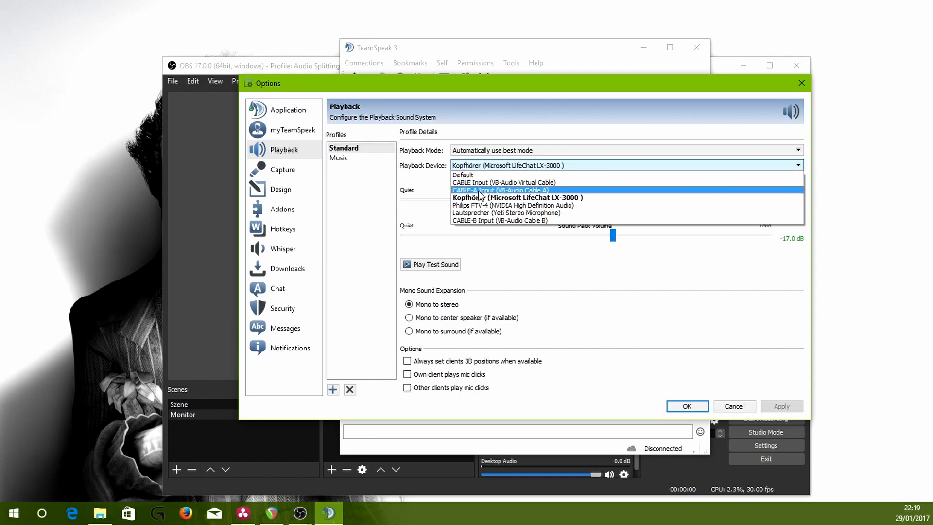
pyautogui.click(480, 191)
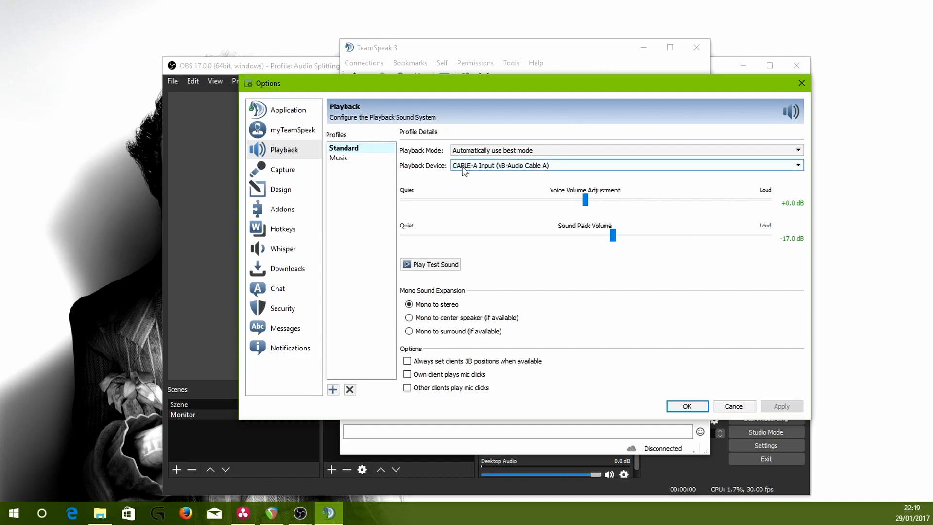
pyautogui.click(688, 407)
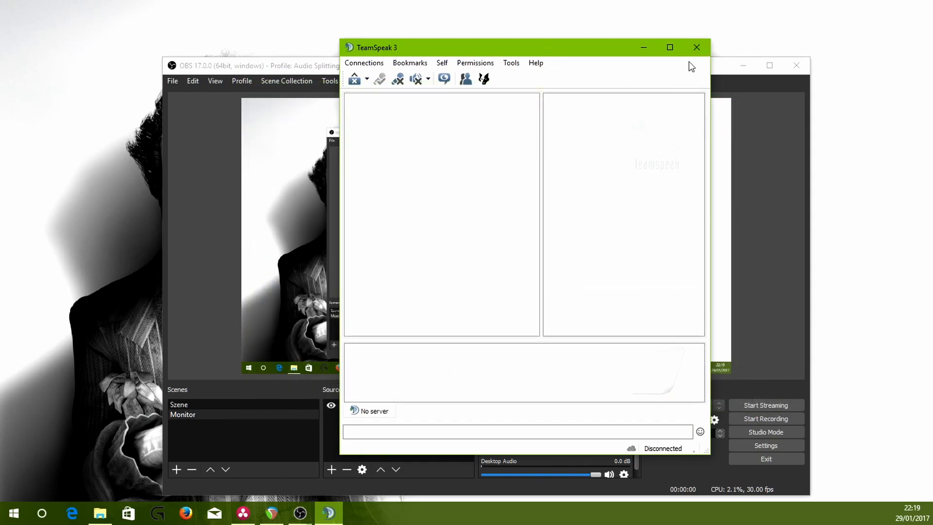
pyautogui.click(702, 48)
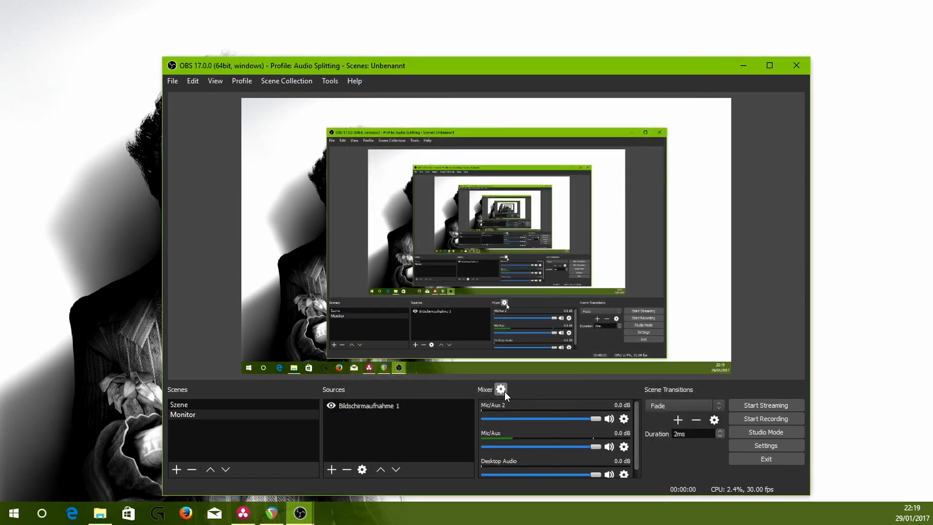
# Check the Mic/Auxiliary Audio Device 2 choice in OBS's audio settings, view the mixer channels and close the OBS window.
pyautogui.click(769, 444)
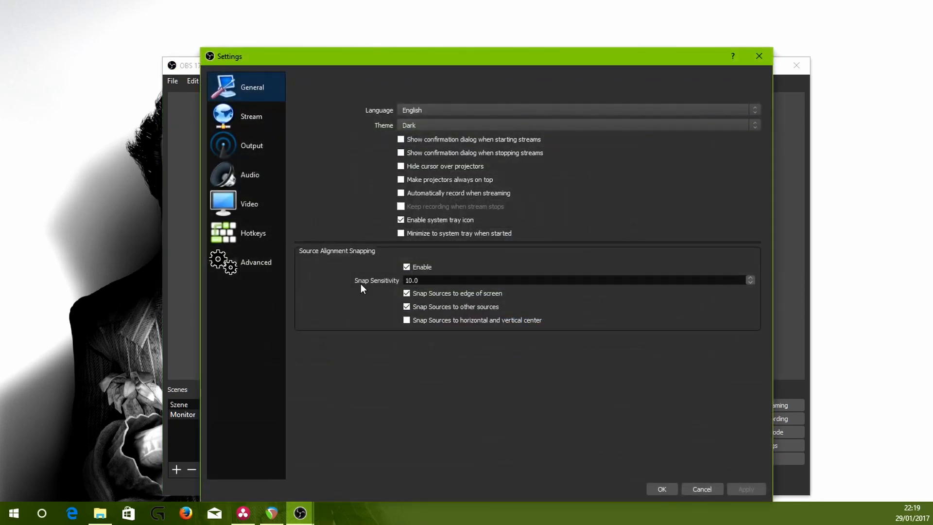
pyautogui.click(259, 178)
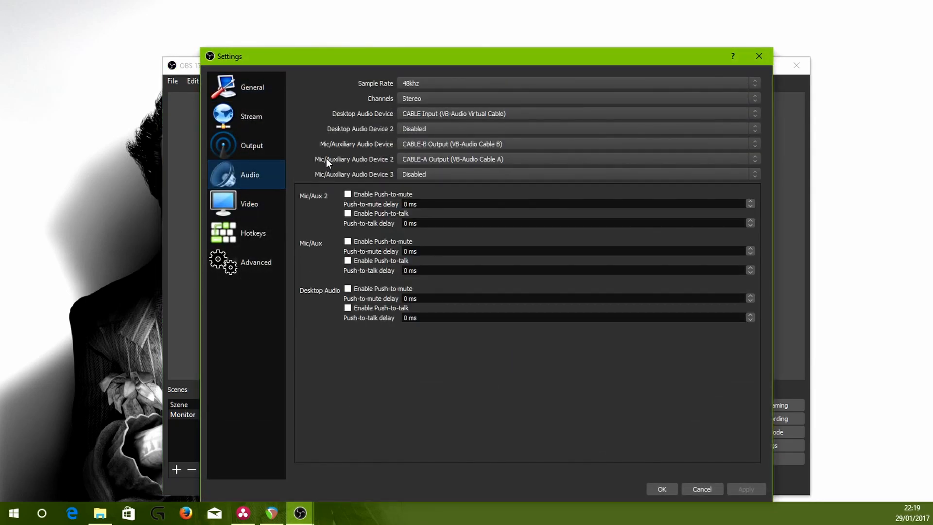
pyautogui.click(416, 161)
pyautogui.click(419, 162)
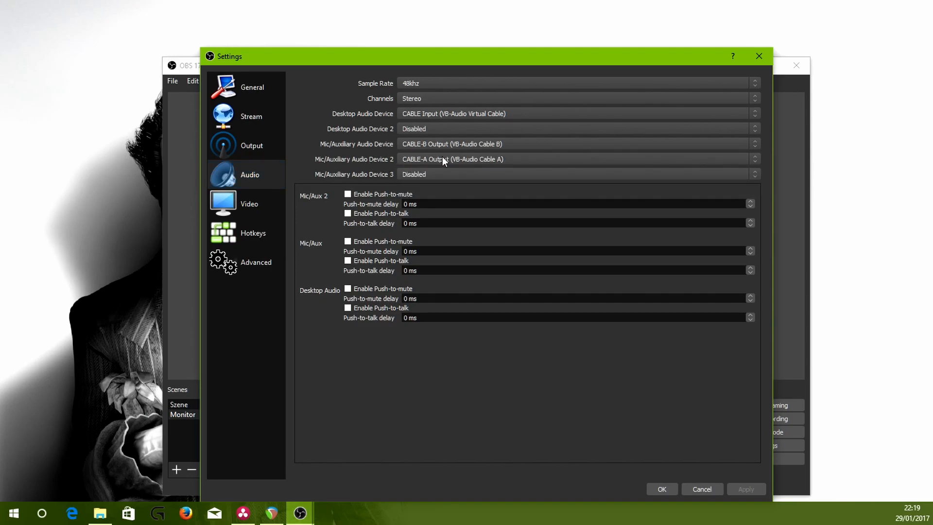
pyautogui.click(675, 489)
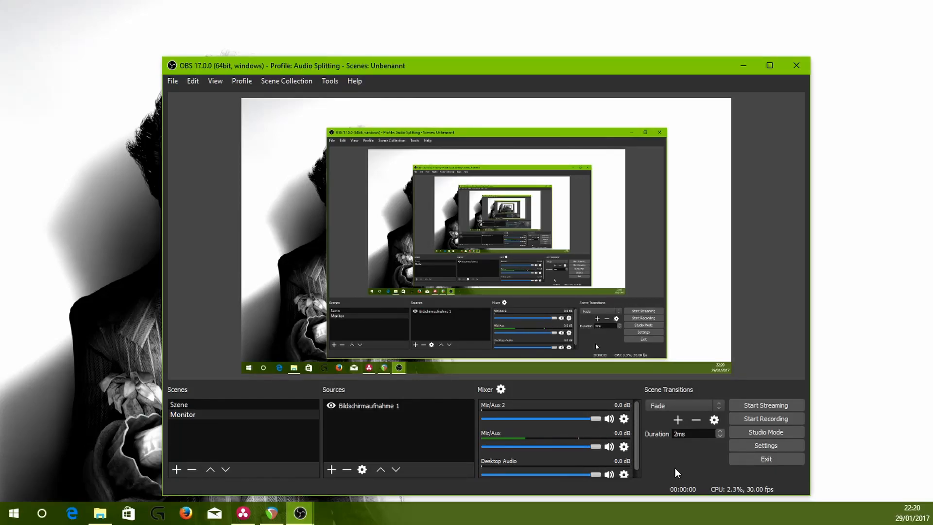
pyautogui.scroll(-1, 597, 408)
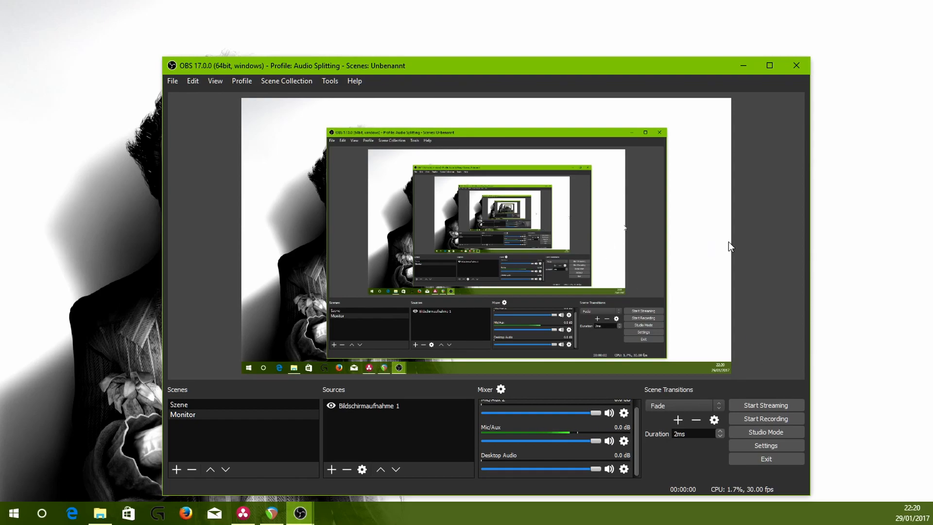
pyautogui.click(795, 66)
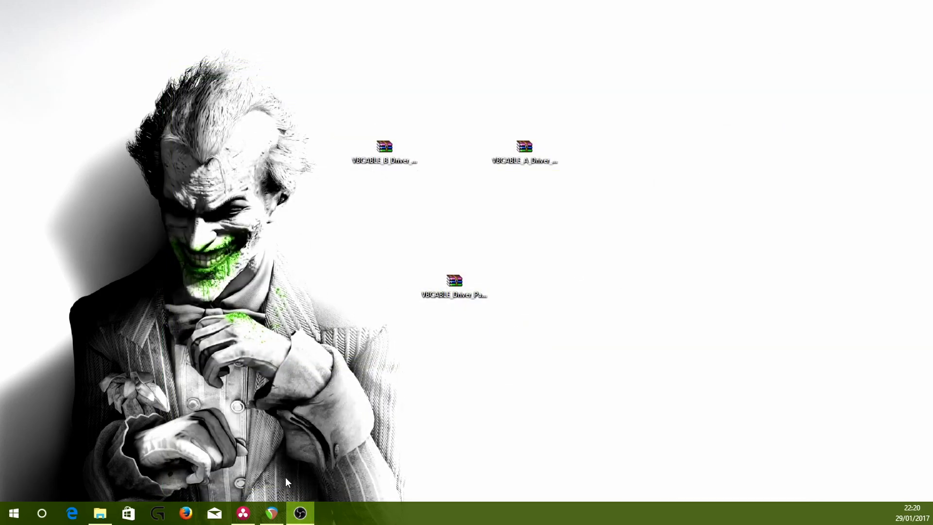
pyautogui.click(252, 510)
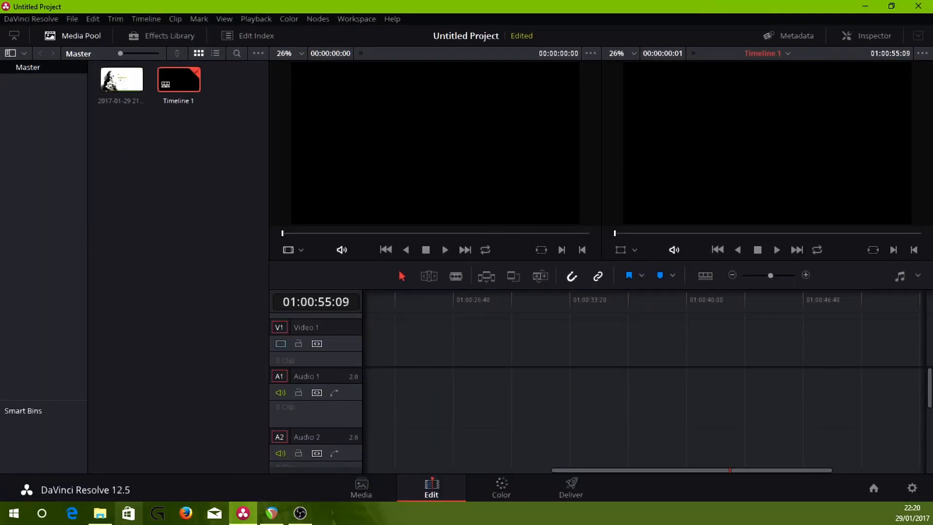
pyautogui.click(100, 514)
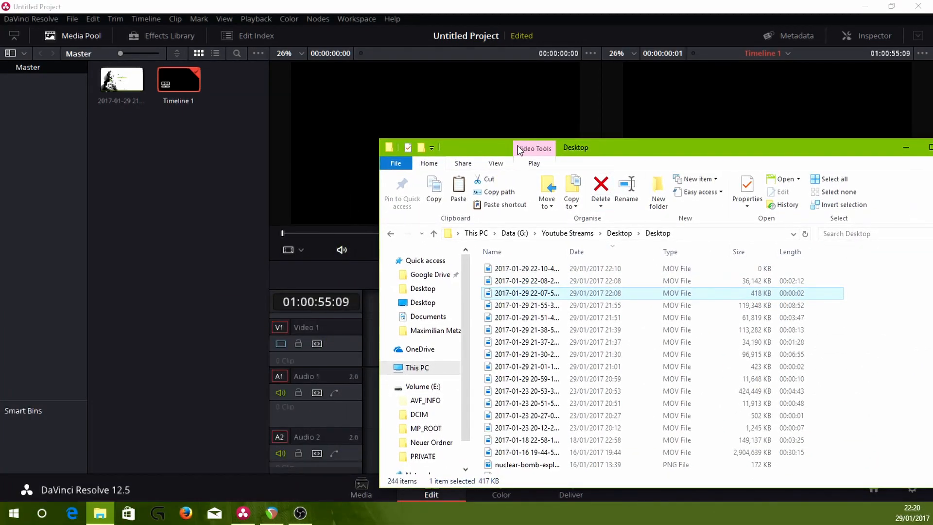
pyautogui.moveTo(518, 145); pyautogui.dragTo(700, 131)
pyautogui.click(770, 317)
pyautogui.click(772, 365)
pyautogui.moveTo(758, 365); pyautogui.dragTo(483, 416)
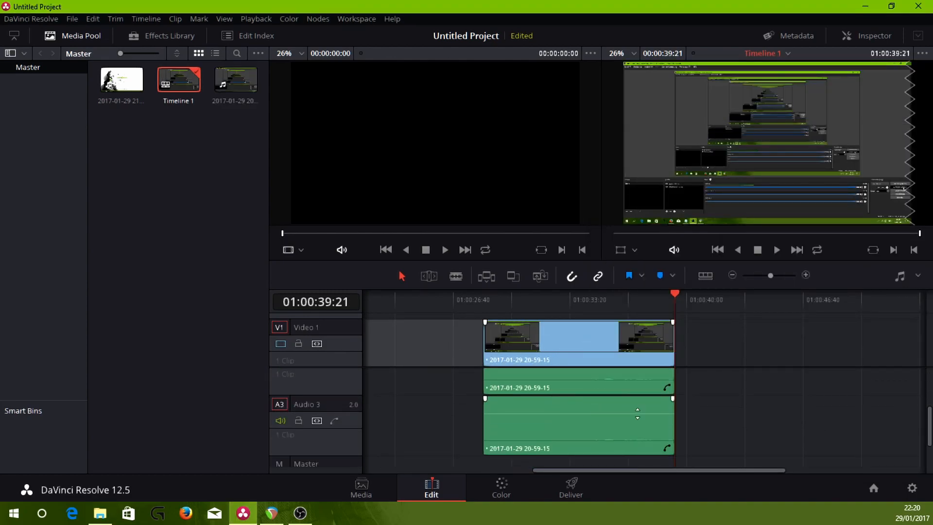
# Inspect the recording's audio tracks on the timeline and unlink its video and audio clips.
pyautogui.scroll(-3, 623, 392)
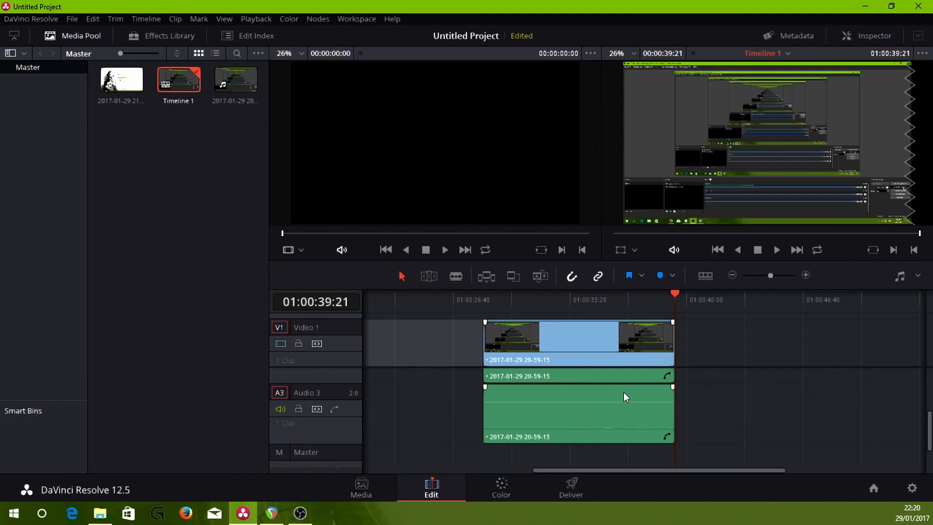
pyautogui.scroll(1, 595, 450)
pyautogui.click(559, 443)
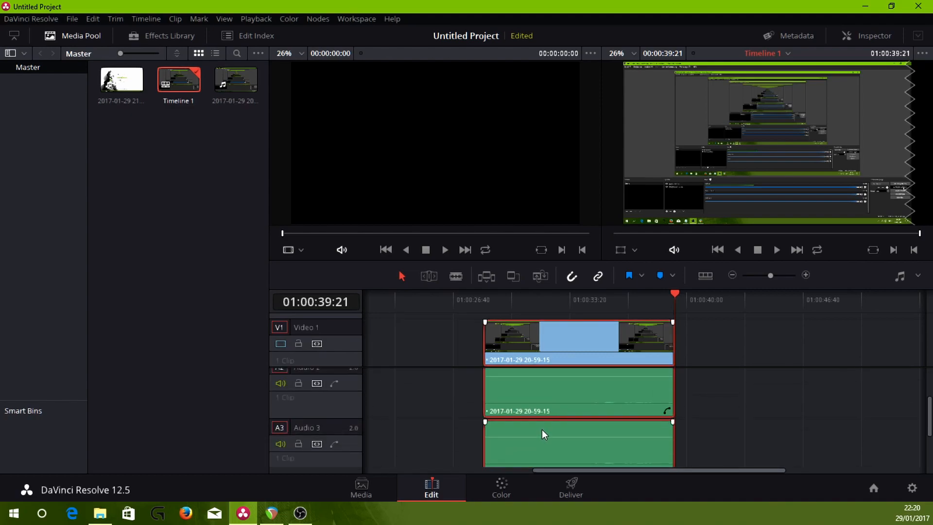
pyautogui.rightClick(542, 430)
pyautogui.click(560, 424)
pyautogui.click(694, 419)
# Delete only the recording's clip on the Audio 1 track.
pyautogui.click(637, 444)
pyautogui.scroll(3, 635, 441)
pyautogui.click(610, 413)
pyautogui.press('Delete')
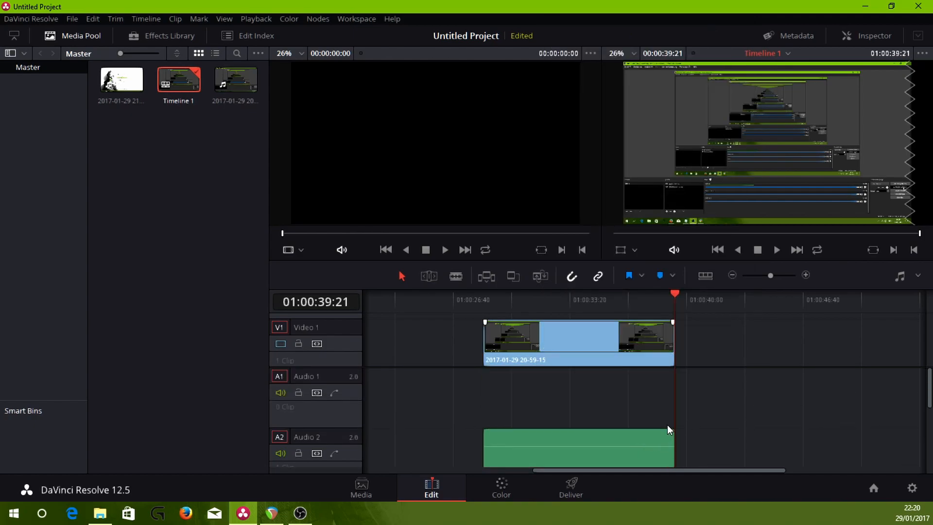
# Check the remaining audio tracks, select all the recording's remaining video and audio clips and delete them from the timeline.
pyautogui.scroll(-2, 646, 393)
pyautogui.scroll(1, 632, 404)
pyautogui.click(588, 404)
pyautogui.moveTo(589, 425)
pyautogui.mouseDown()
pyautogui.moveTo(590, 413)
pyautogui.moveTo(599, 421)
pyautogui.mouseUp()
pyautogui.scroll(-2, 600, 410)
pyautogui.scroll(1, 632, 427)
pyautogui.moveTo(707, 447); pyautogui.dragTo(460, 341)
pyautogui.press('Delete')
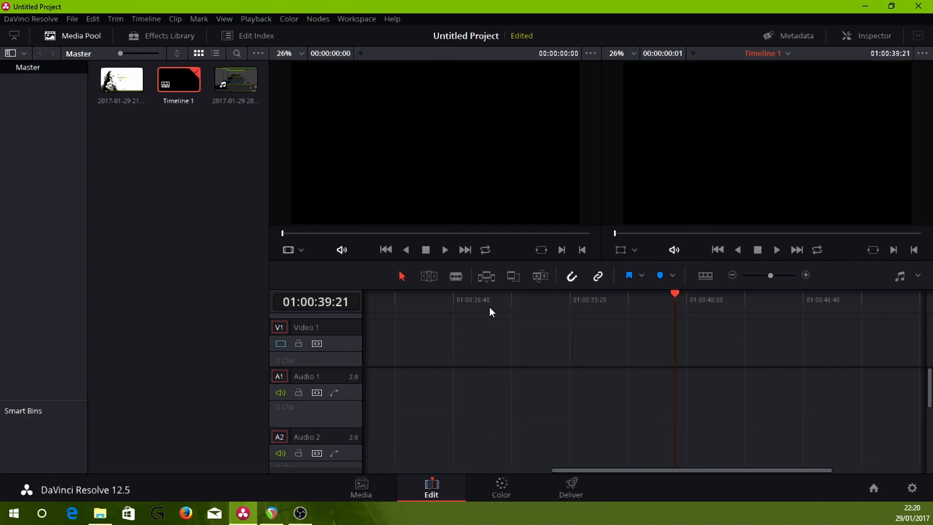
# Close DaVinci Resolve and the recordings folder window.
pyautogui.click(918, 6)
pyautogui.click(429, 290)
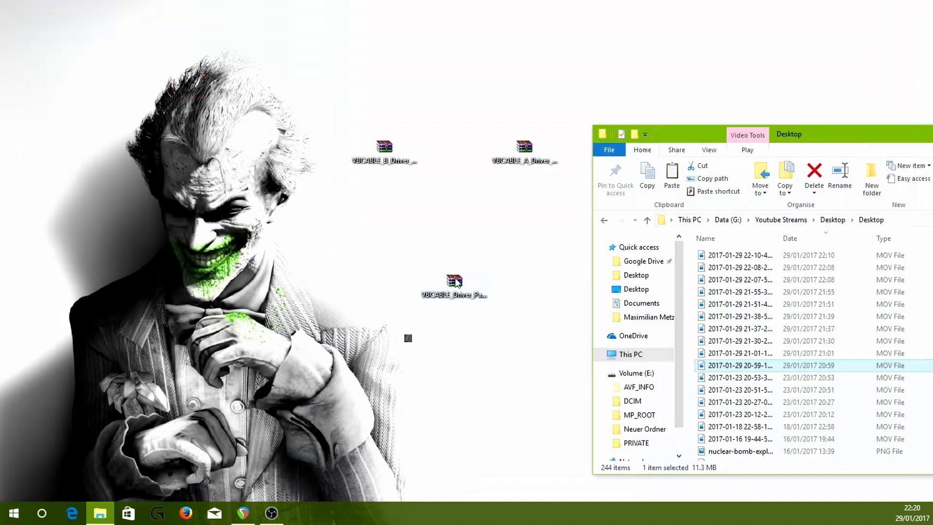
pyautogui.moveTo(671, 135); pyautogui.dragTo(282, 89)
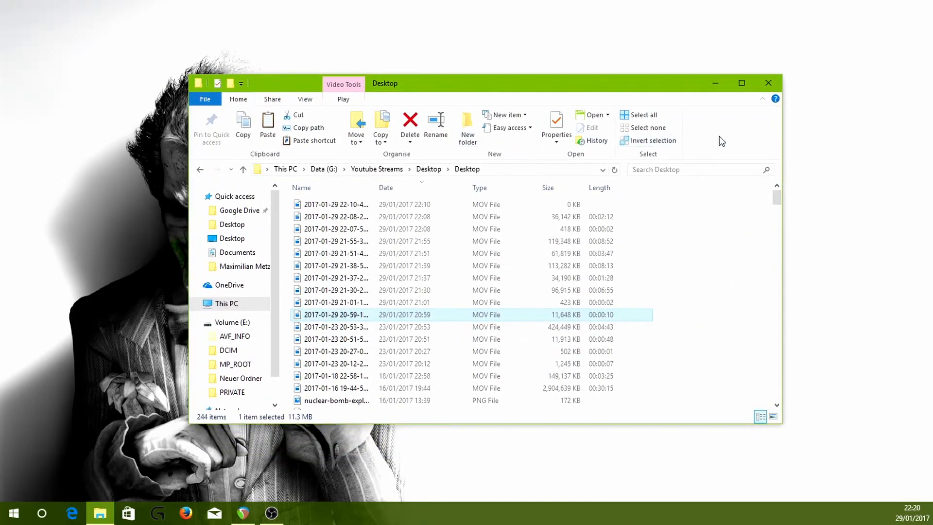
pyautogui.click(769, 84)
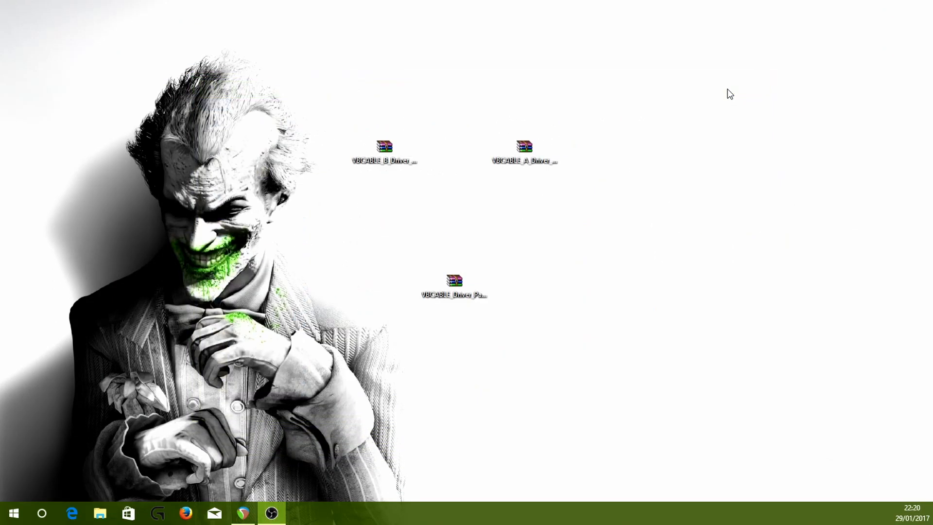